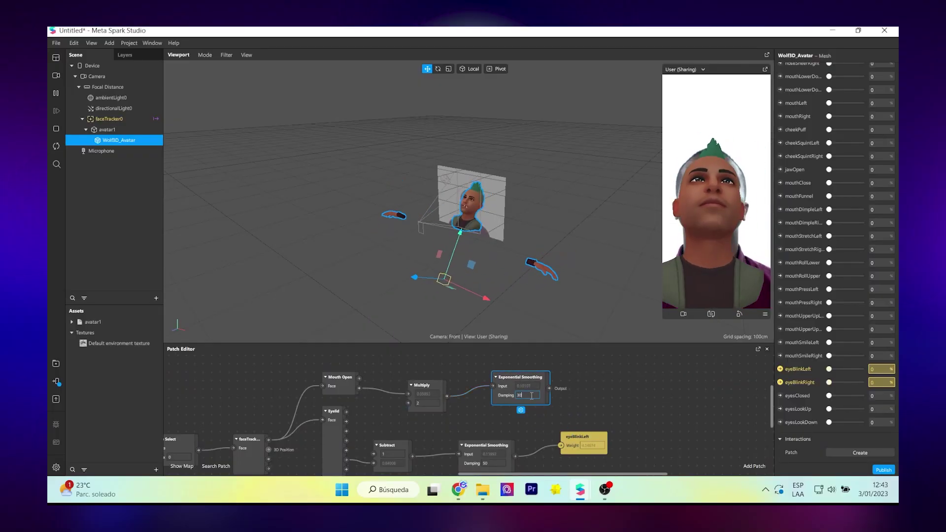
Create a jawOpen patch and wire the Exponential Smoothing output into its Weight input
click(780, 169)
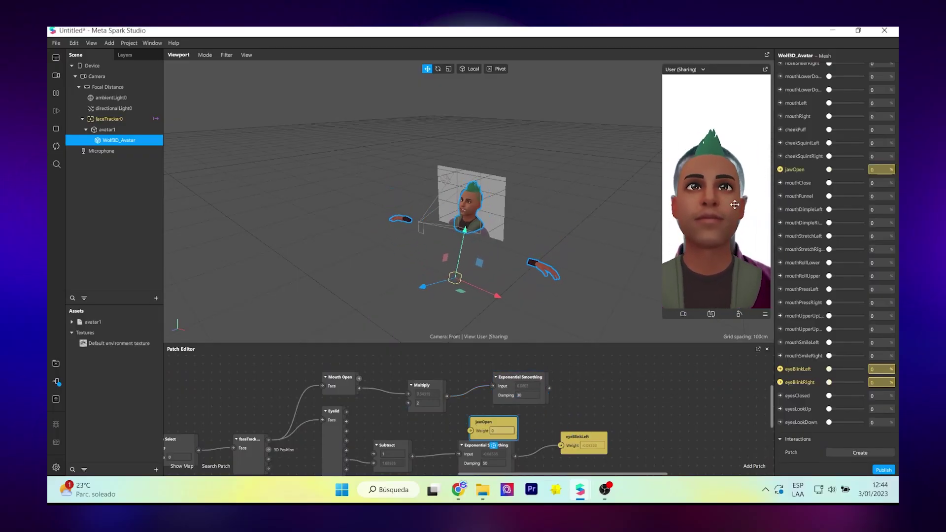
drag(493, 422, 634, 379)
drag(549, 388, 613, 386)
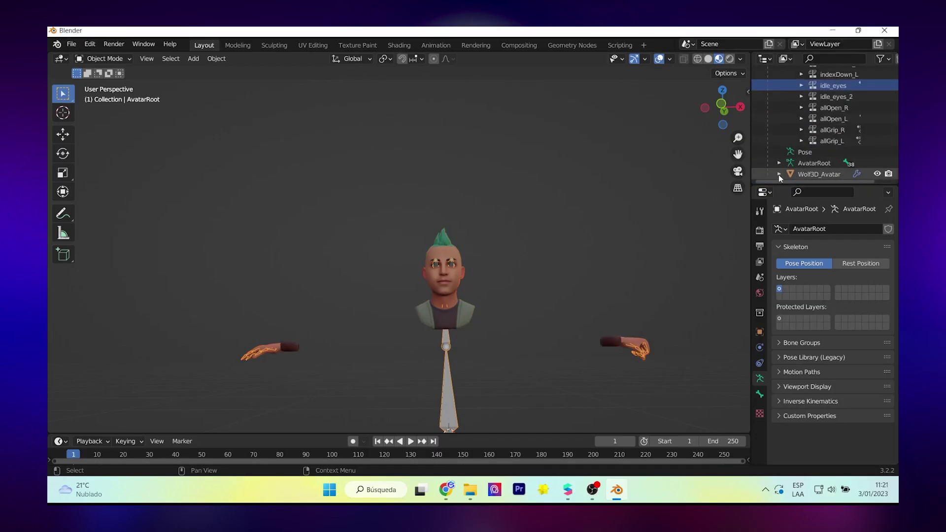
Select the Wolf3D_Avatar mesh in the Outliner to show its shape keys
scroll(818, 148, down, 5)
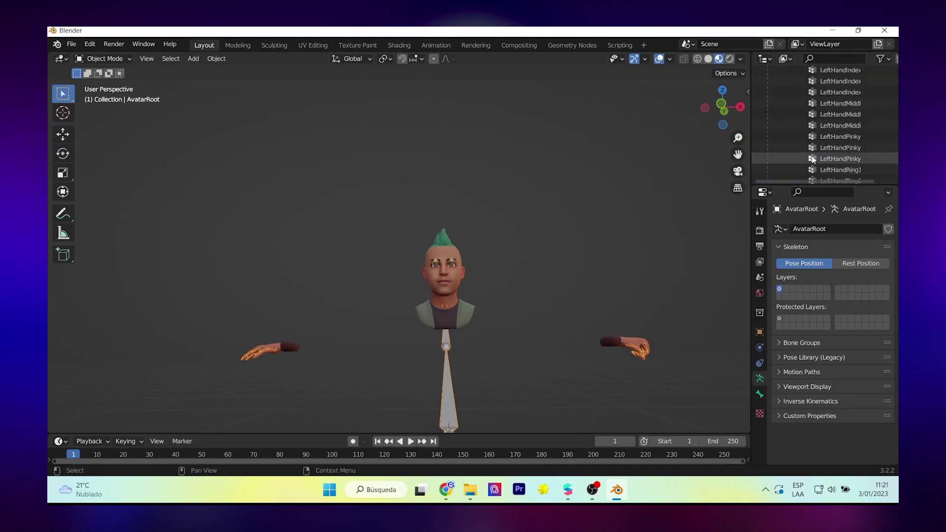
scroll(832, 173, down, 5)
click(832, 170)
scroll(817, 136, up, 5)
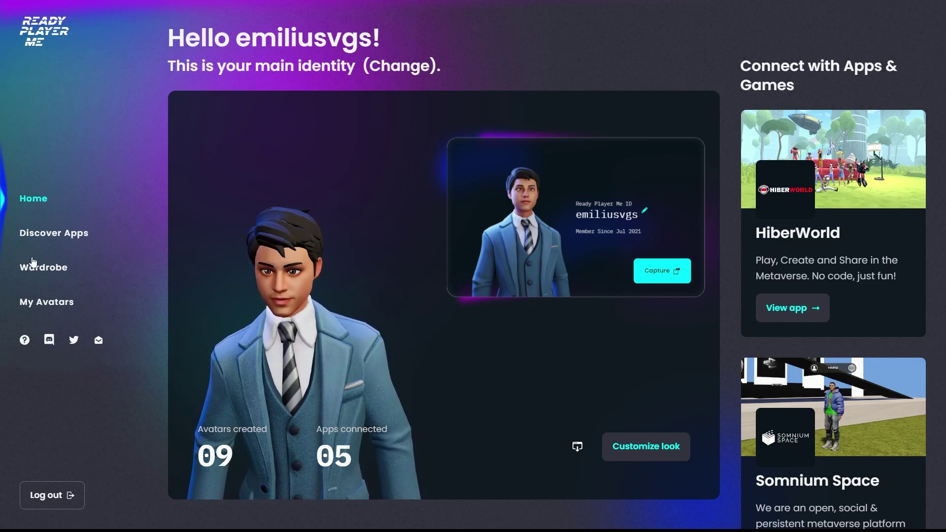
Browse through the list of my avatars
click(35, 305)
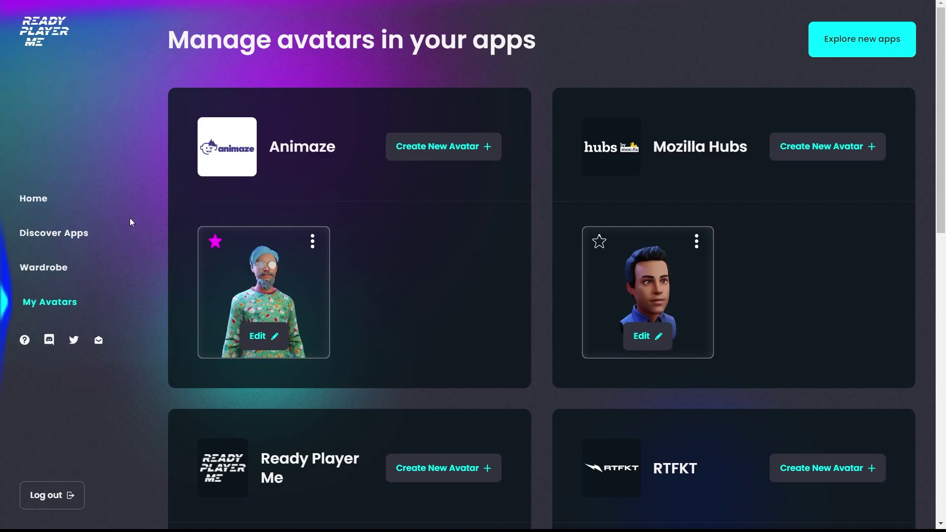
scroll(547, 198, down, 5)
scroll(547, 199, down, 4)
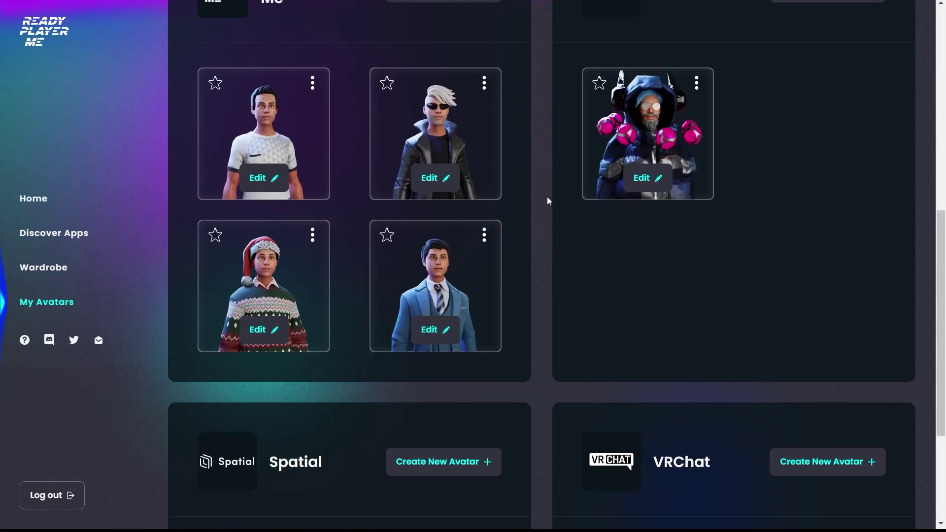
scroll(547, 200, down, 1)
scroll(546, 199, down, 2)
scroll(547, 199, up, 7)
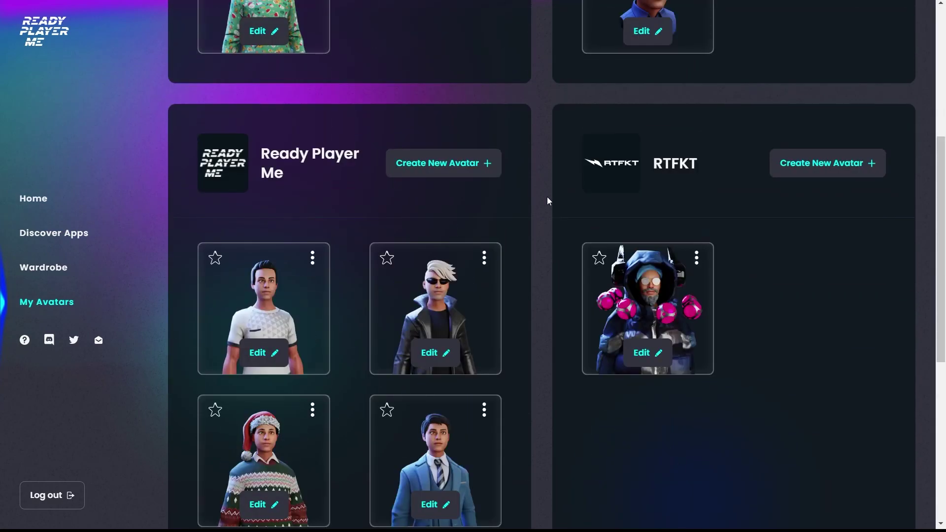
scroll(547, 199, up, 6)
Filter Discover Apps to Web Experiences and open the Mozilla Hubs app details
click(101, 222)
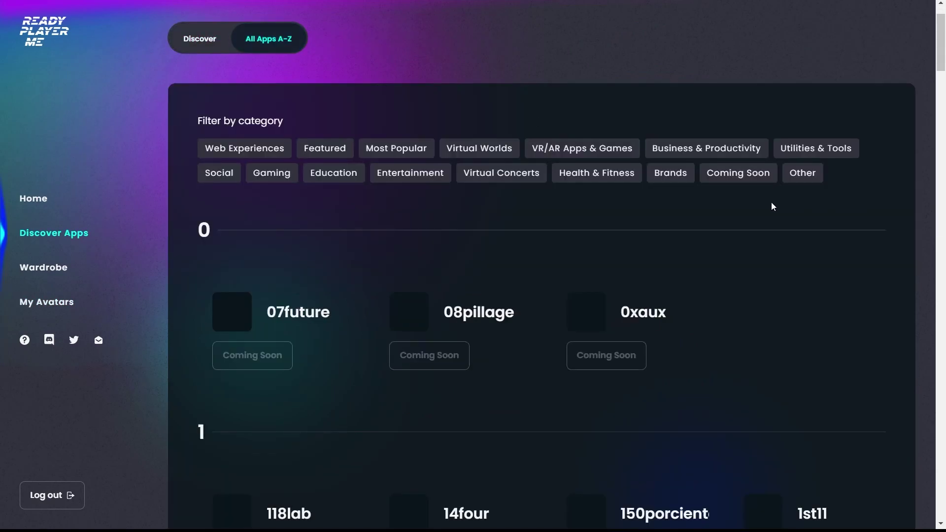
click(325, 173)
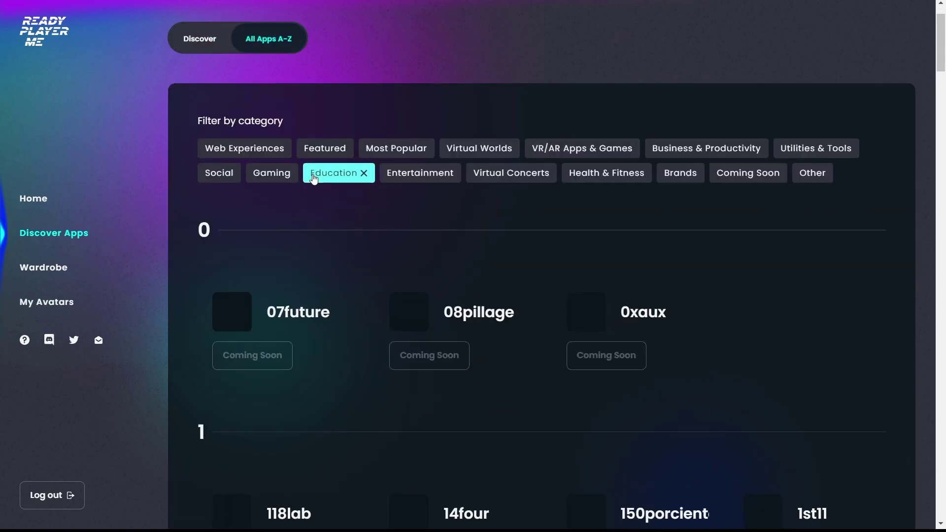
click(245, 159)
click(362, 173)
scroll(512, 248, down, 1)
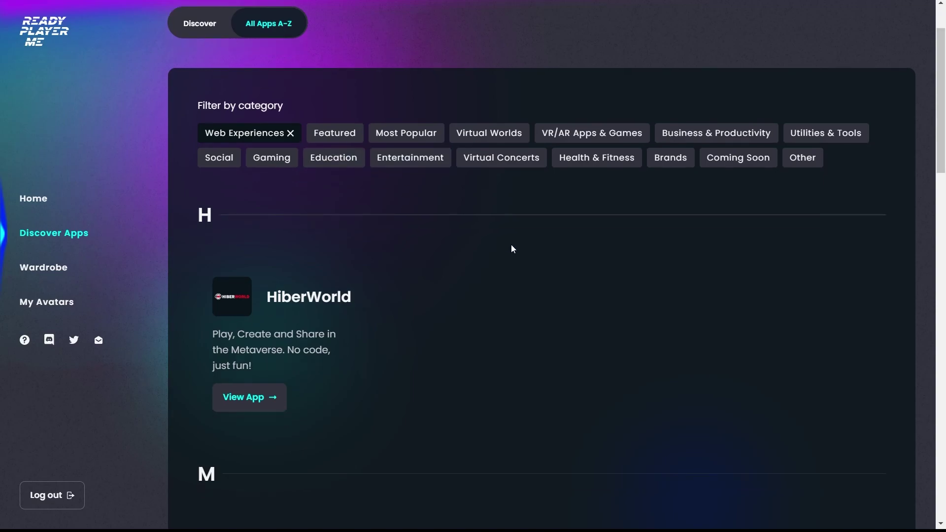
scroll(512, 248, down, 3)
scroll(511, 248, down, 4)
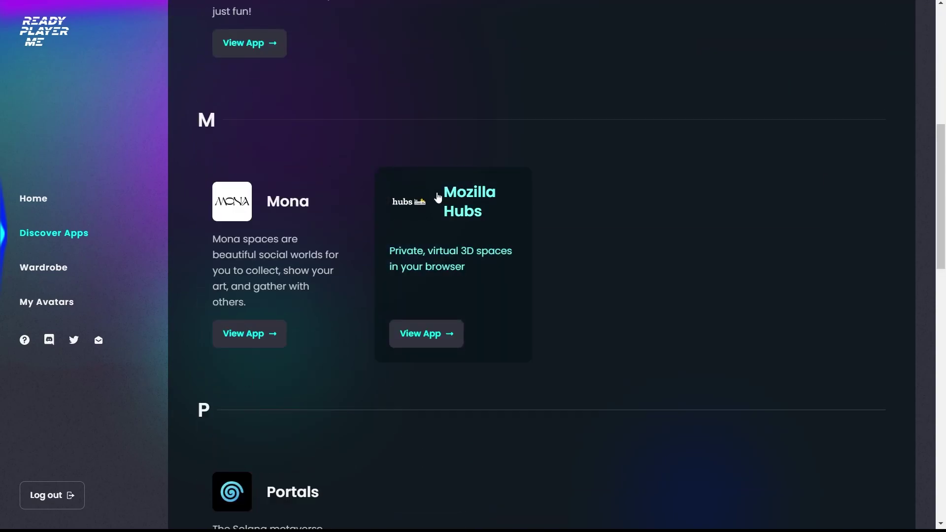
click(472, 226)
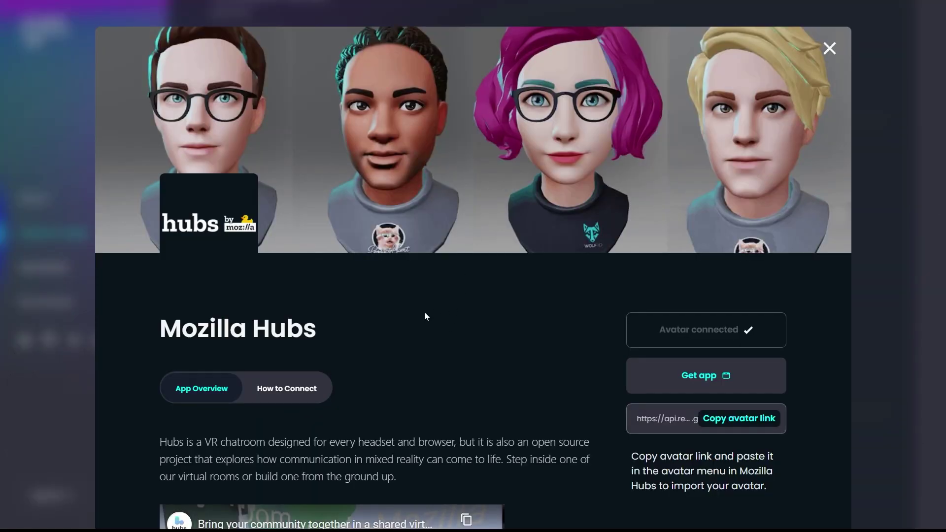
Scroll the Mozilla Hubs avatar guide down to the Step 1 creator link
scroll(446, 310, down, 2)
scroll(556, 261, down, 2)
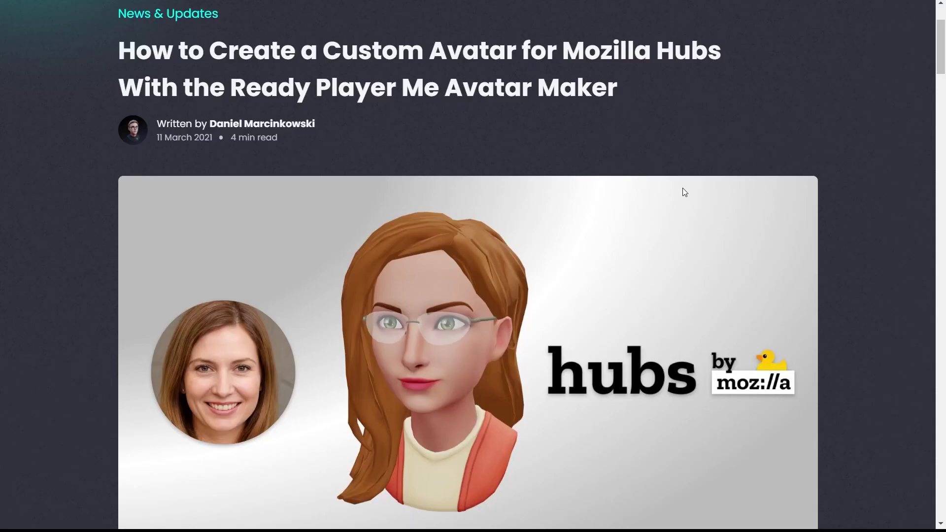
scroll(682, 189, down, 3)
scroll(612, 222, down, 2)
scroll(601, 224, down, 4)
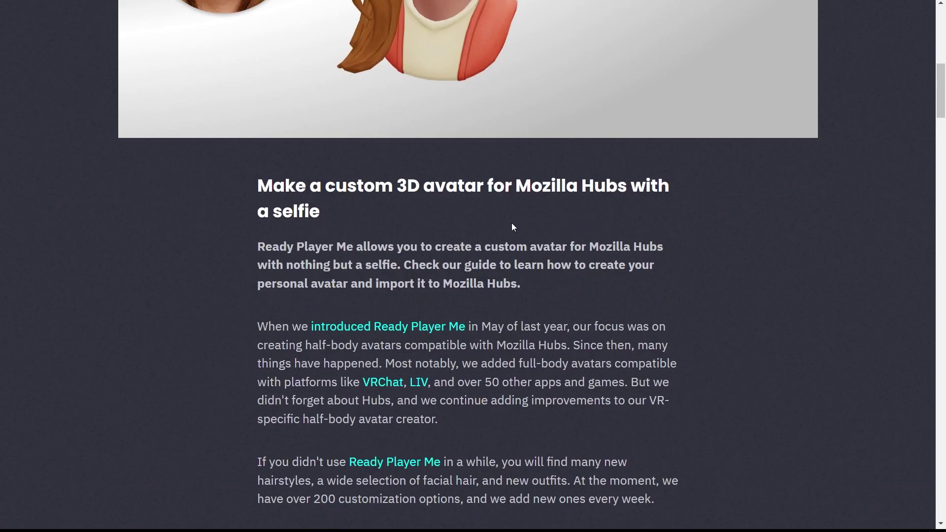
scroll(238, 208, up, 5)
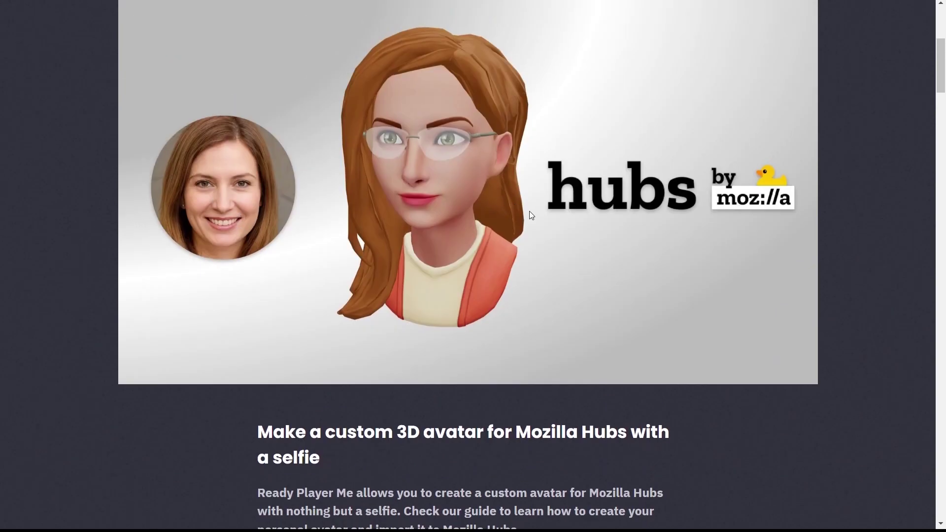
scroll(537, 217, down, 6)
scroll(537, 220, down, 5)
scroll(530, 221, down, 2)
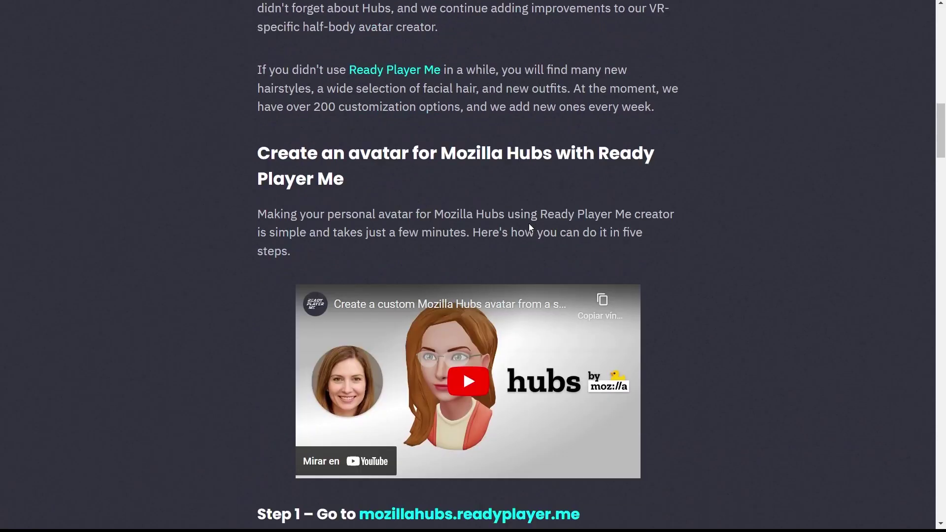
scroll(529, 226, down, 7)
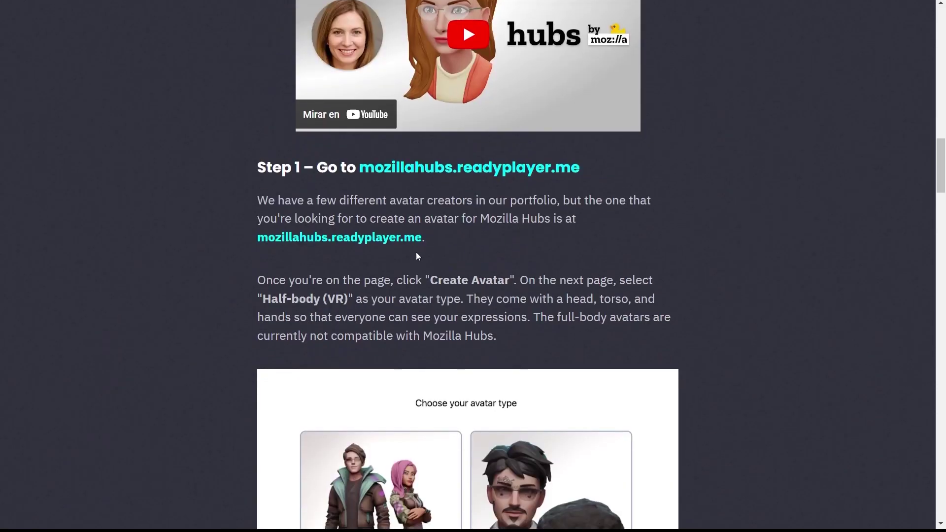
Open the Hubs avatar creator, choose Hombre, and opt to use an existing photo
click(333, 241)
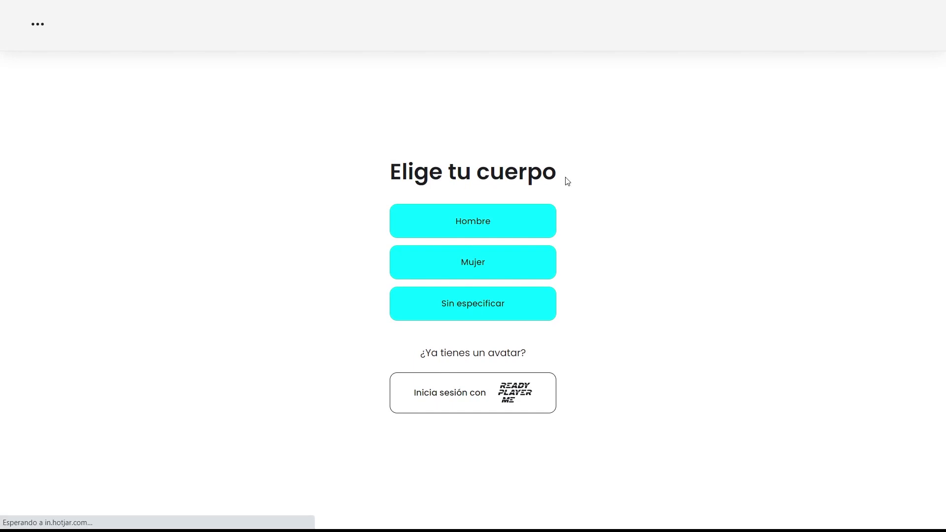
click(527, 218)
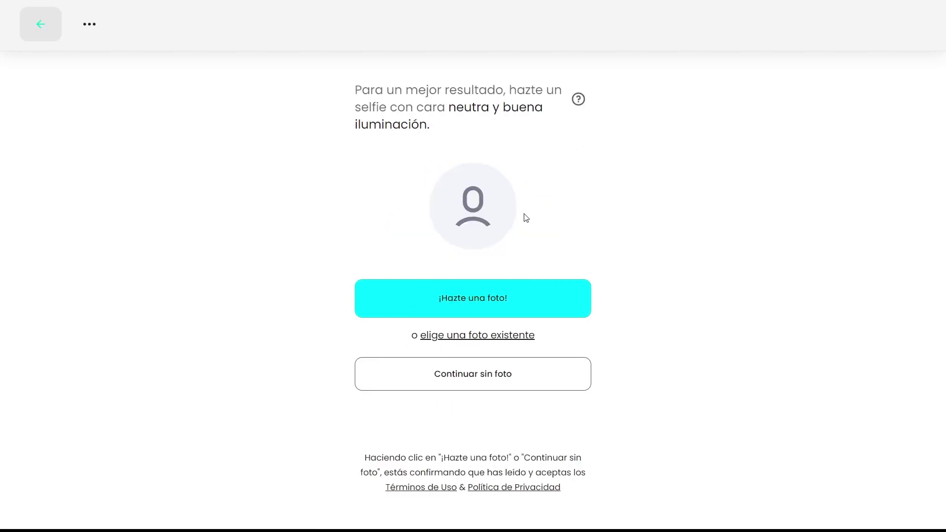
click(497, 337)
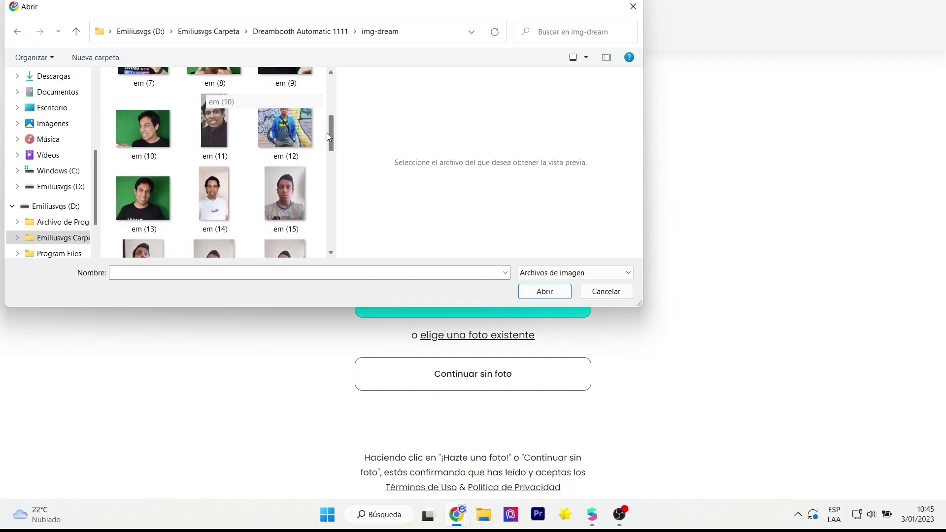
Load the photo em (34) and accept it to generate the avatar
drag(330, 99, 316, 103)
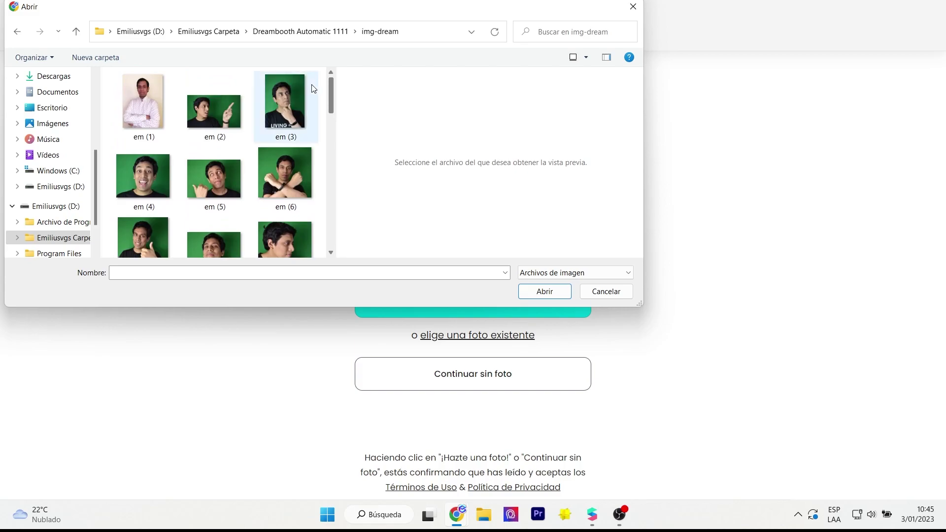
scroll(297, 149, down, 2)
scroll(297, 150, down, 3)
scroll(297, 149, down, 2)
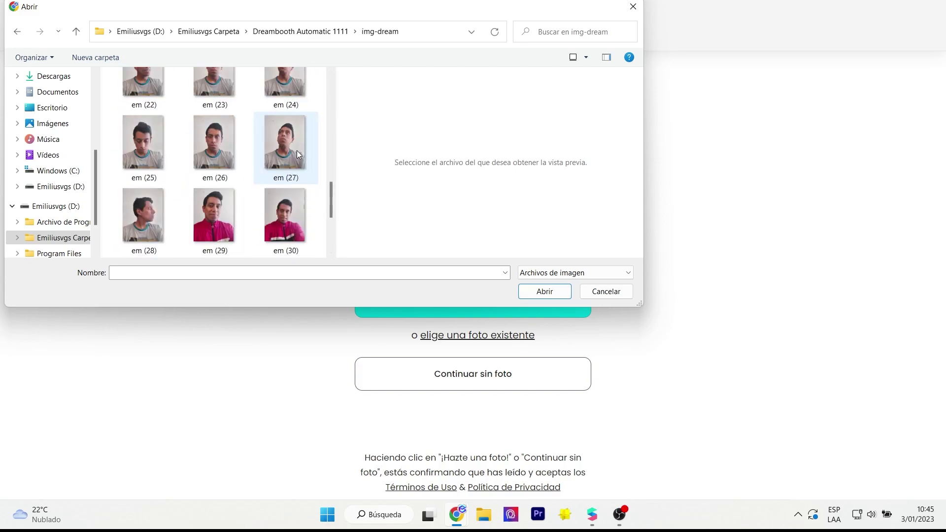
scroll(297, 153, down, 2)
click(129, 226)
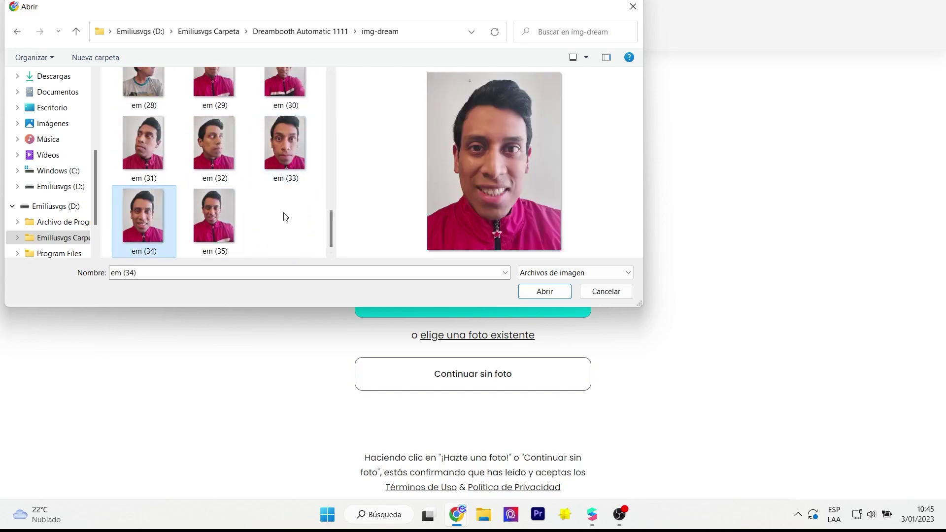
click(545, 291)
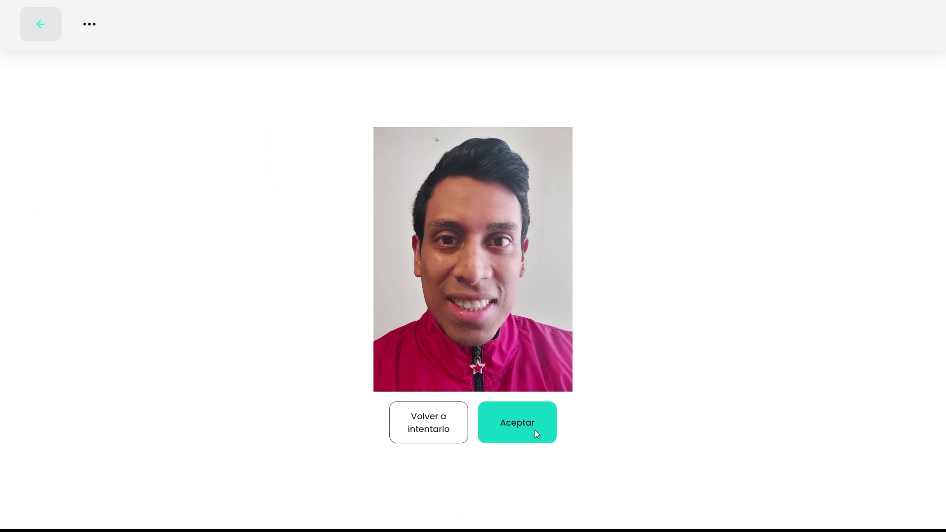
click(534, 430)
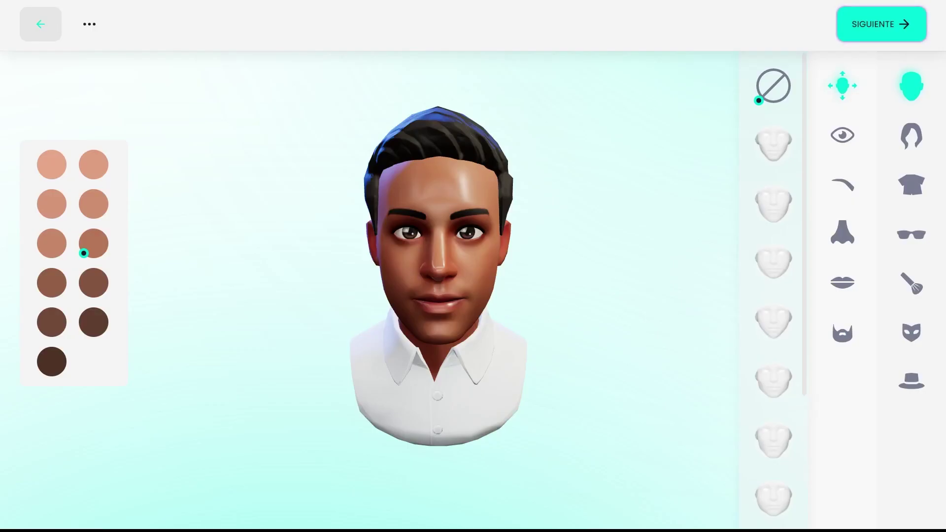
Give the avatar the mohawk hairstyle and check it from behind
mouse_move(482, 223)
mouse_down()
mouse_move(401, 217)
mouse_move(557, 230)
mouse_move(509, 215)
mouse_up()
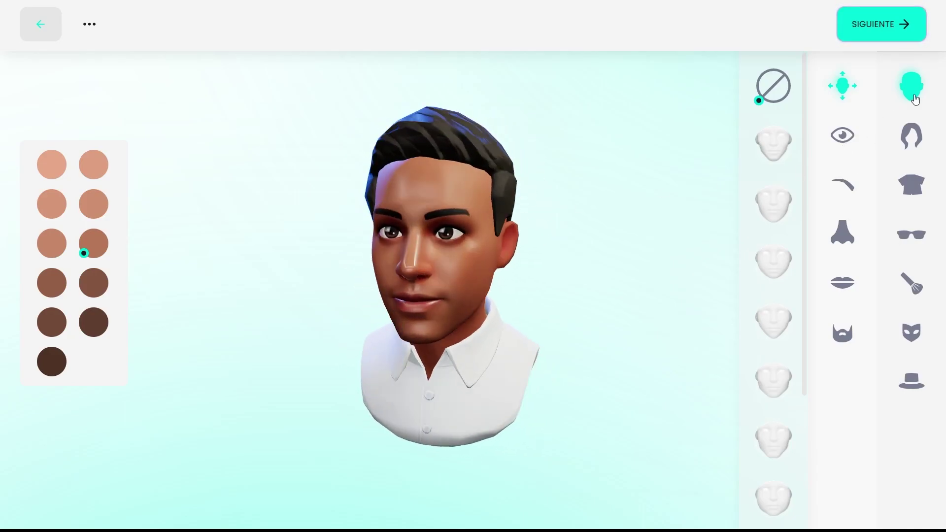
click(911, 149)
scroll(788, 355, down, 3)
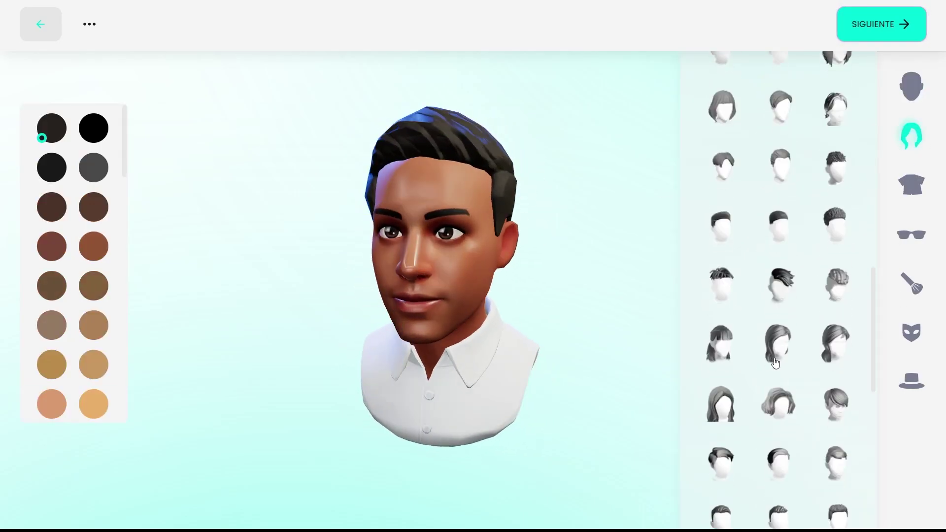
scroll(789, 355, down, 2)
click(836, 332)
drag(581, 258, 654, 257)
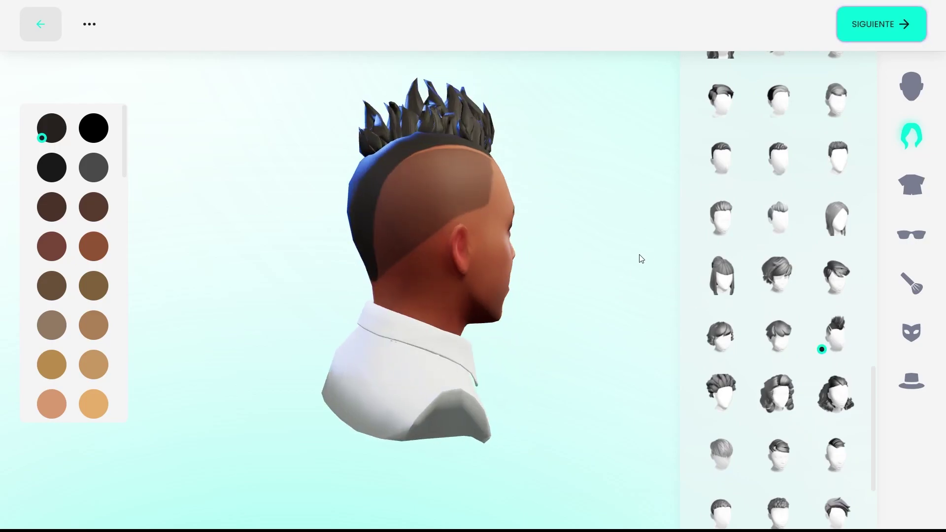
drag(582, 261, 495, 266)
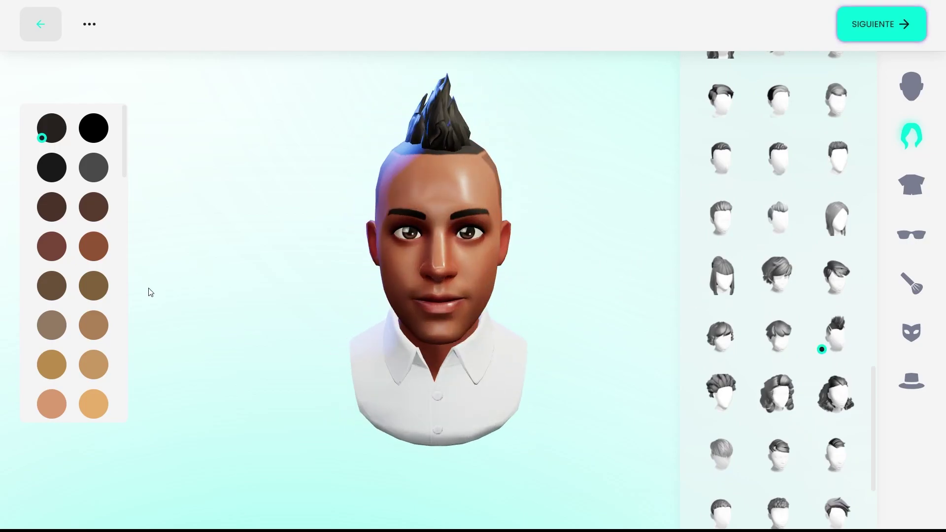
Dye the mohawk dark green and spin the avatar to check it
scroll(58, 343, down, 5)
scroll(62, 340, down, 8)
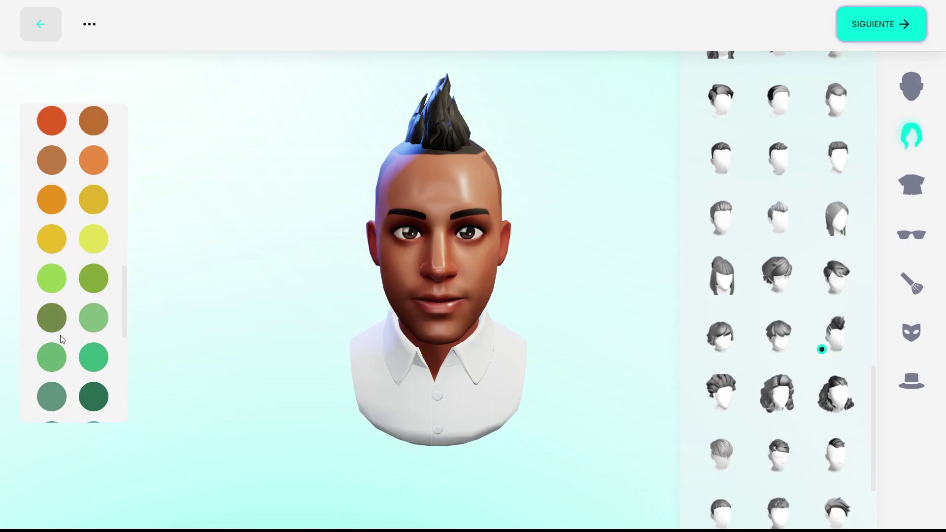
click(99, 402)
drag(347, 305, 436, 303)
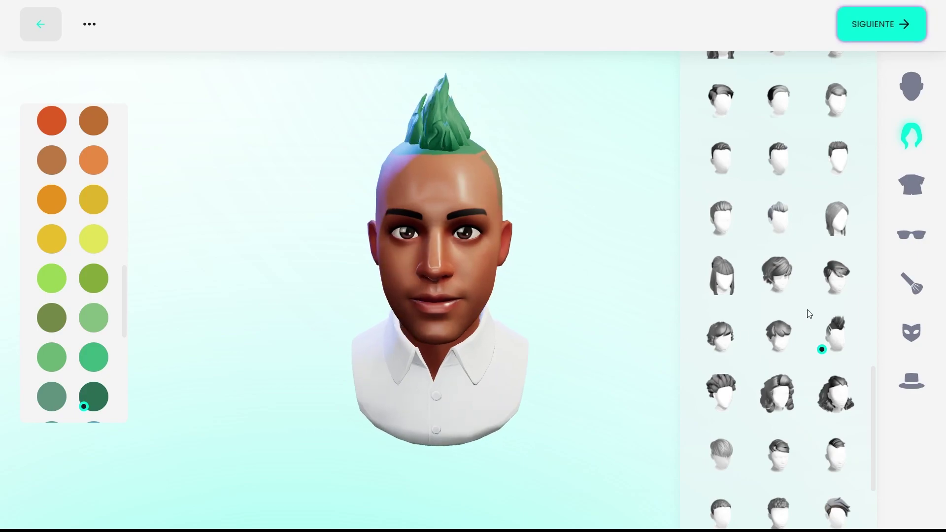
click(910, 188)
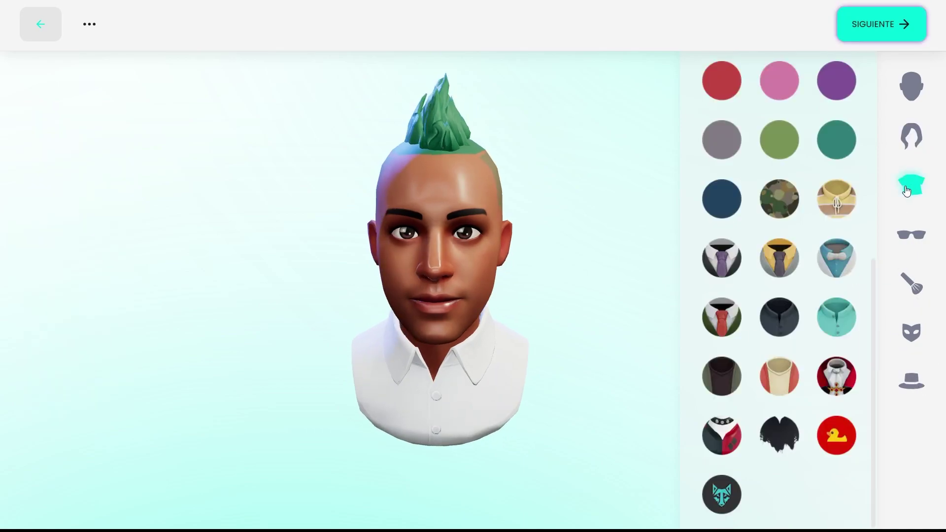
Try the red, cream-and-coral, black tattered, wolf logo and green jacket tops
click(720, 87)
click(782, 387)
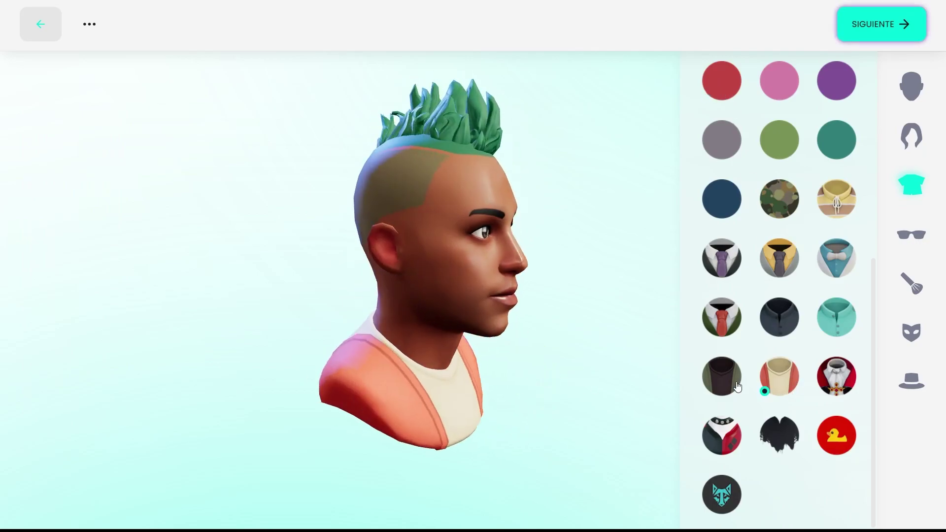
click(723, 388)
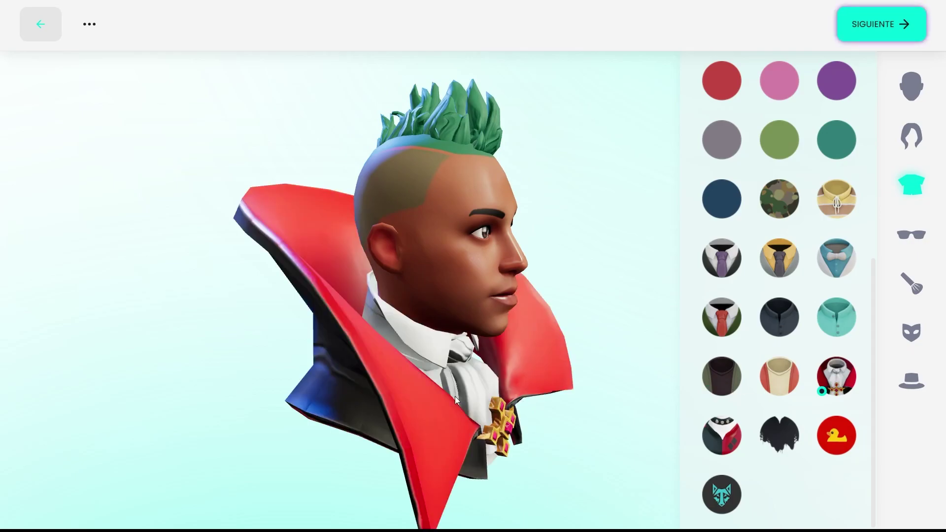
drag(530, 399, 483, 373)
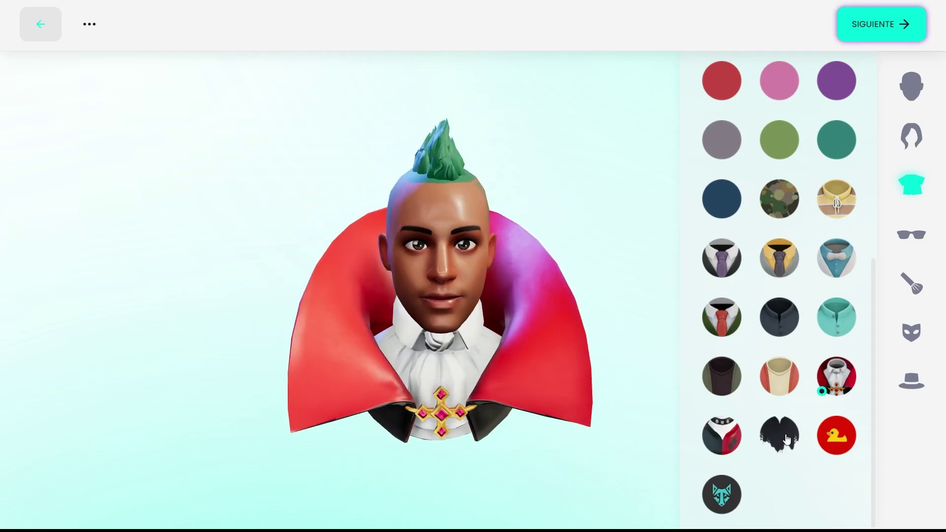
click(786, 438)
click(723, 501)
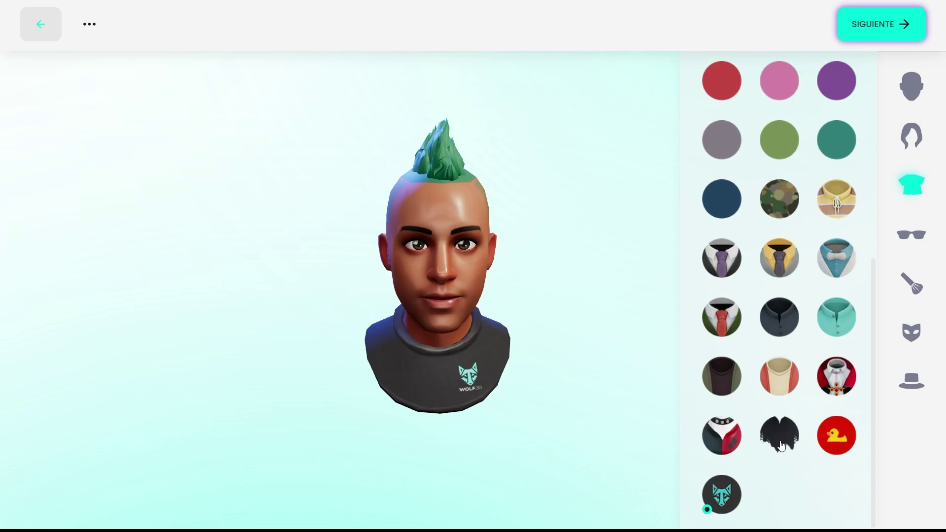
click(724, 384)
click(780, 377)
Compare the green suit, coral, red duck polo and pink tops, settling on the olive jacket
click(729, 311)
click(779, 379)
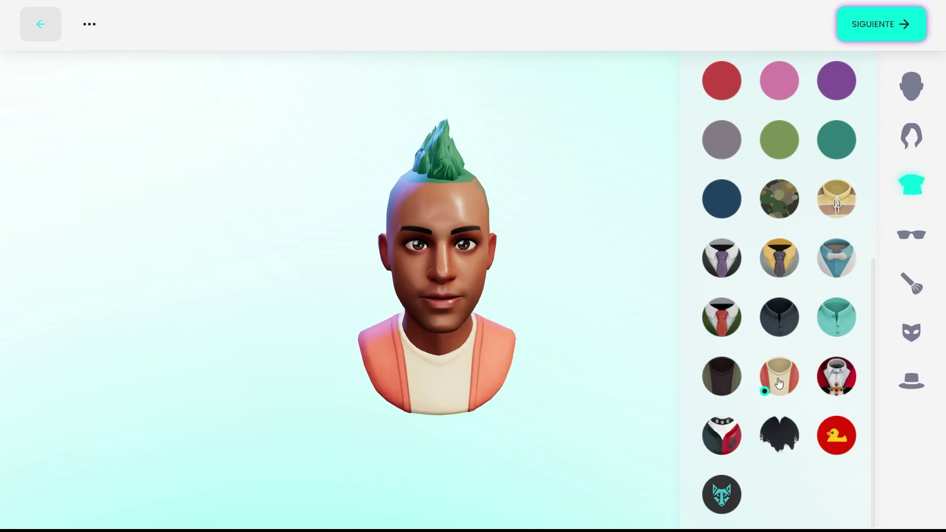
click(722, 377)
drag(587, 394, 529, 384)
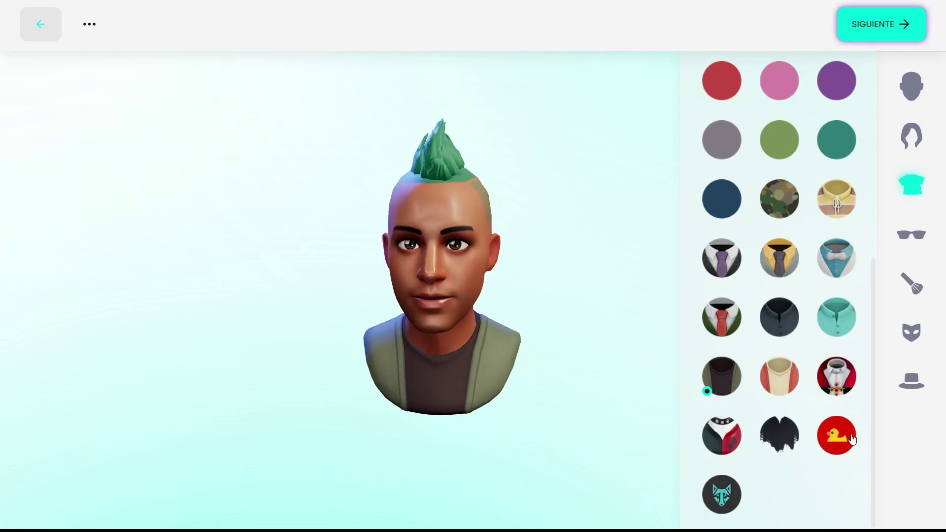
click(851, 438)
click(794, 93)
click(778, 383)
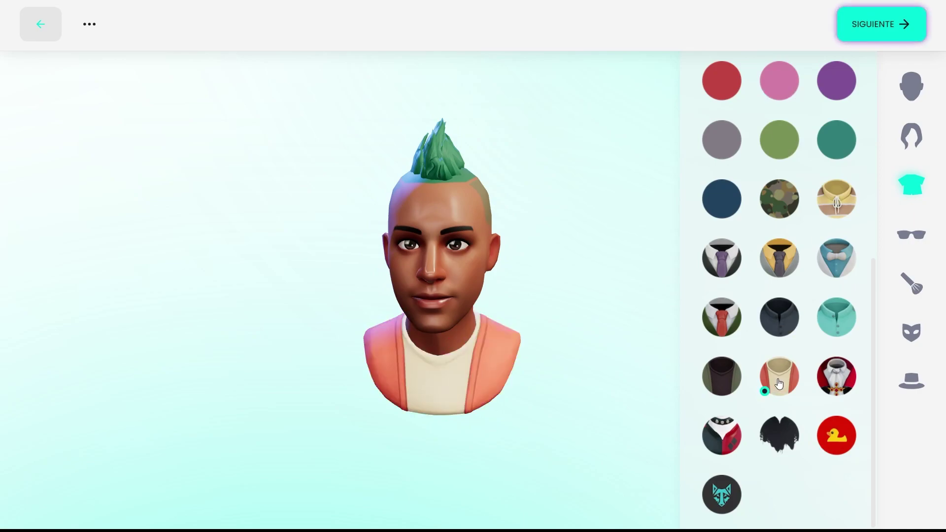
click(722, 377)
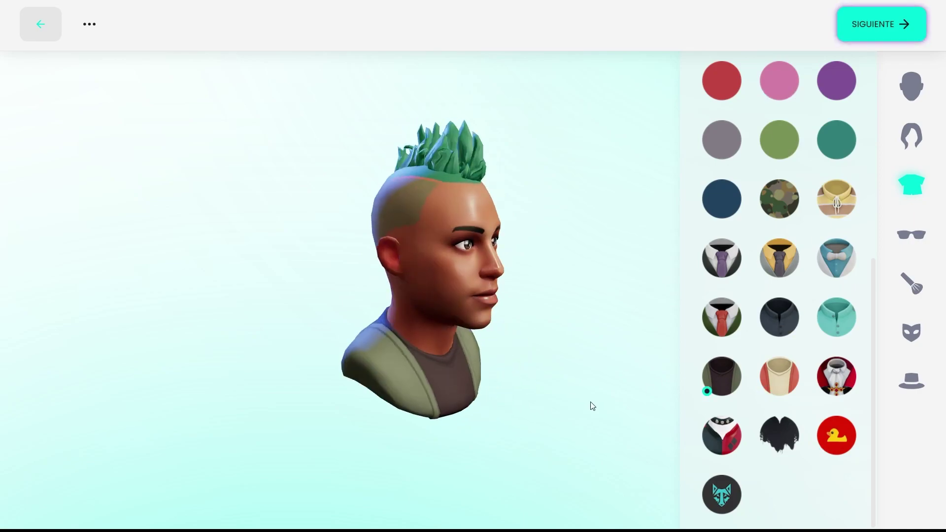
Press SIGUIENTE and continue without registering to get the avatar download
click(873, 26)
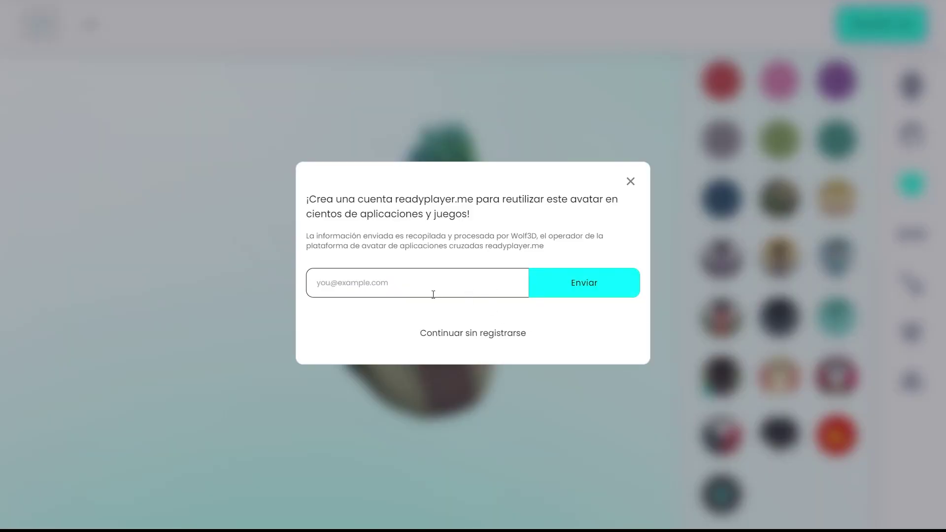
click(468, 335)
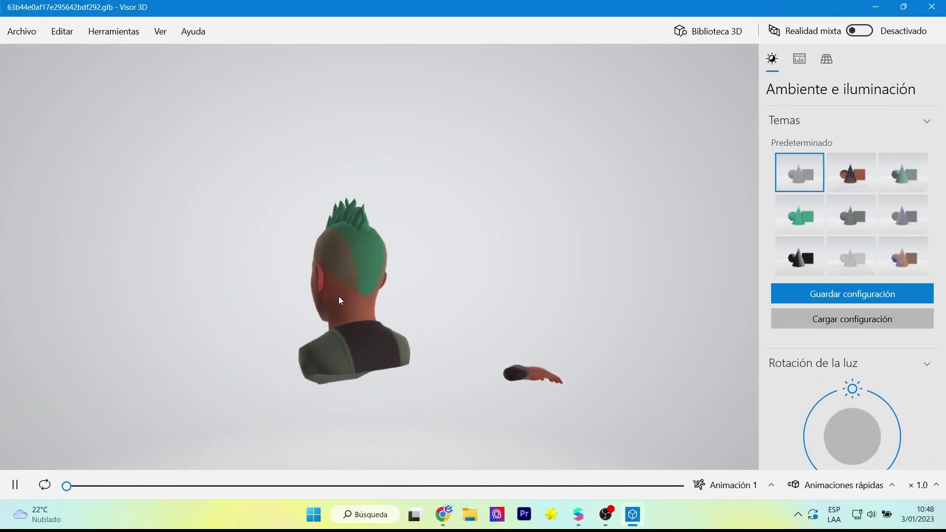
Rotate the downloaded avatar in 3D Viewer to view it from the front
mouse_move(338, 297)
mouse_down()
mouse_move(314, 298)
mouse_move(480, 303)
mouse_move(420, 321)
mouse_move(540, 333)
mouse_move(324, 329)
mouse_move(450, 328)
mouse_move(463, 312)
mouse_up()
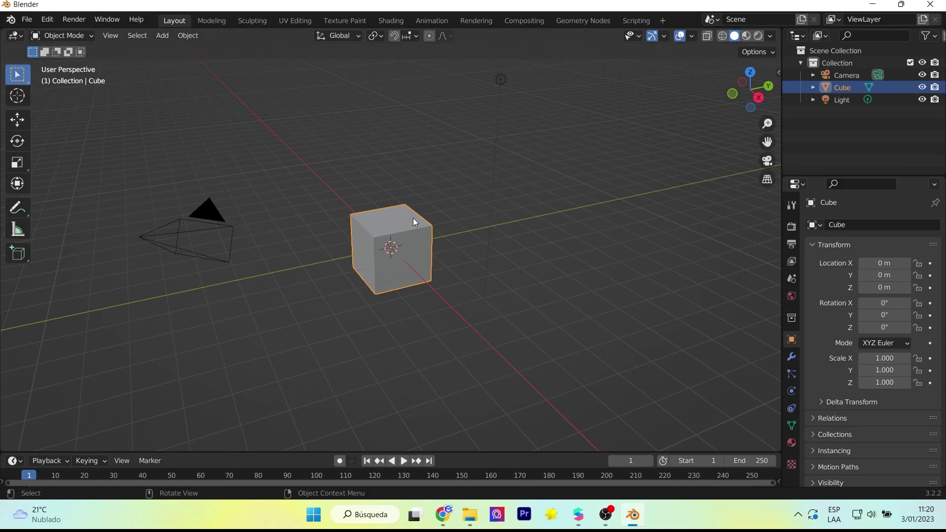
Delete the default cube, camera and light
key(Delete)
click(847, 75)
shift+click(864, 88)
key(Delete)
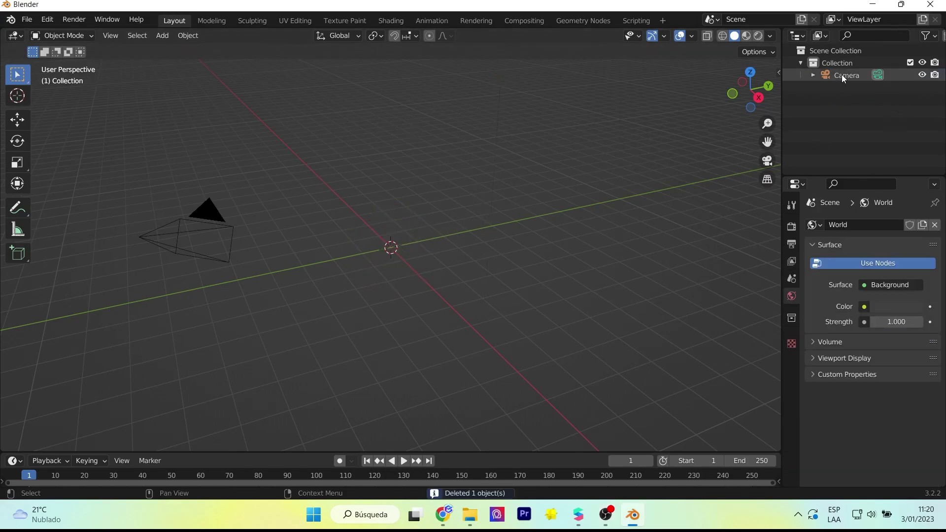
Import avatar.glb as a glTF 2.0 model
click(27, 19)
mouse_move(48, 185)
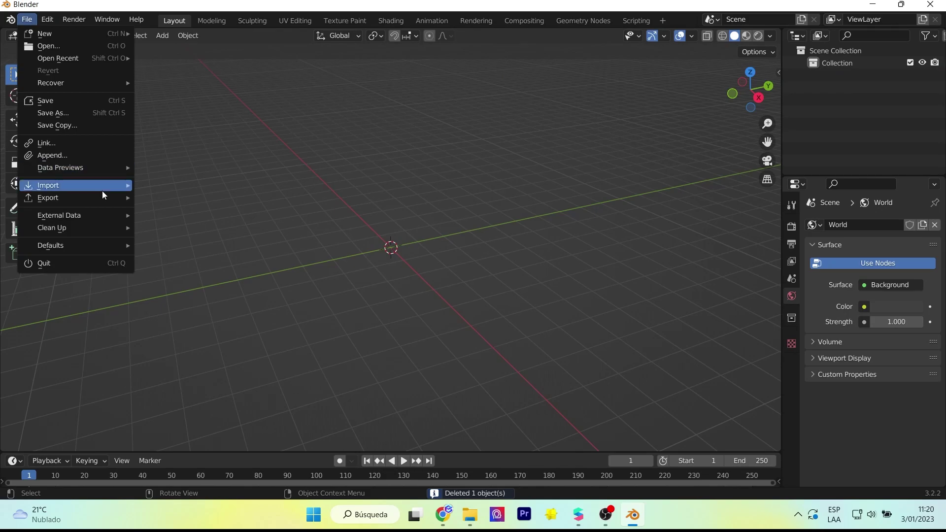
click(211, 308)
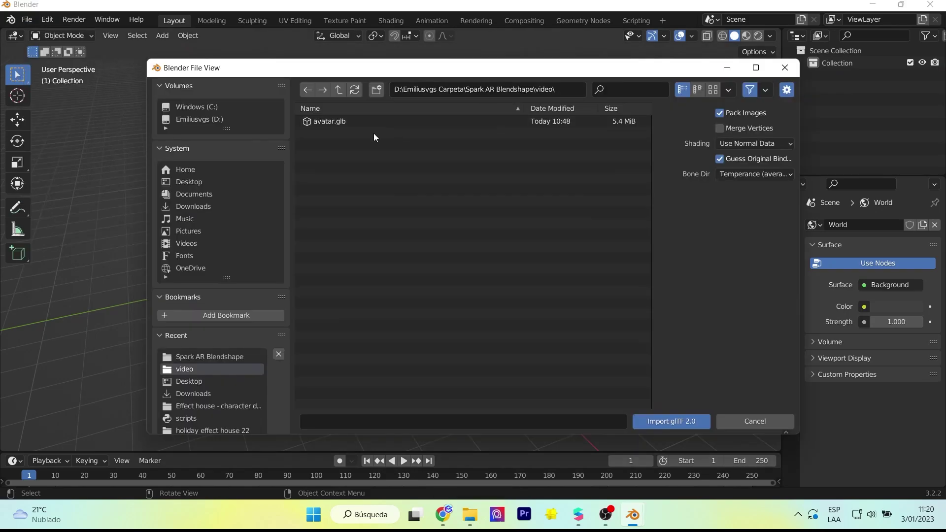
click(335, 121)
click(663, 418)
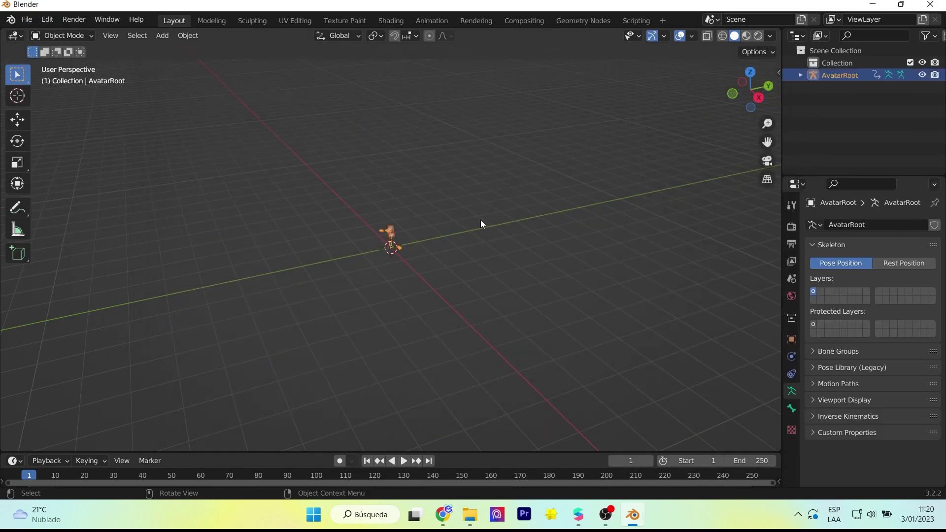
Switch to Material Preview shading and orbit to a straight front view of the avatar
scroll(481, 221, up, 5)
middle_drag(499, 207, 722, 80)
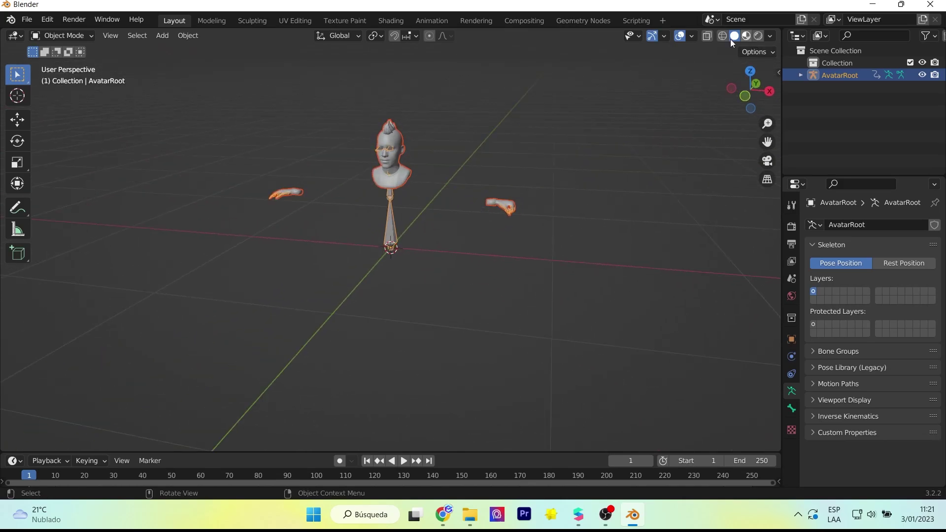
click(746, 36)
mouse_move(484, 148)
middle_down()
mouse_move(491, 160)
mouse_move(436, 276)
middle_up()
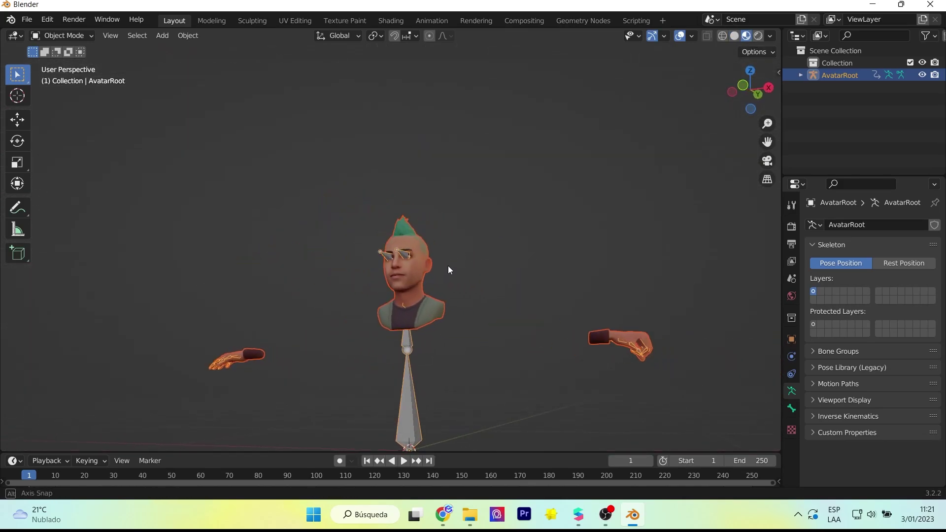
middle_drag(436, 276, 468, 273)
Expand the avatar's animation data in the Outliner and select the idle_eyes track
click(800, 76)
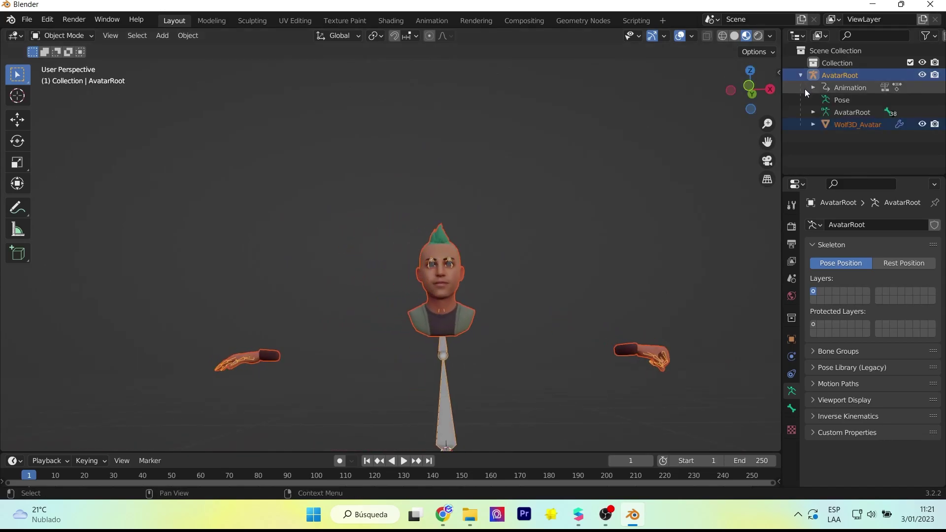
click(813, 87)
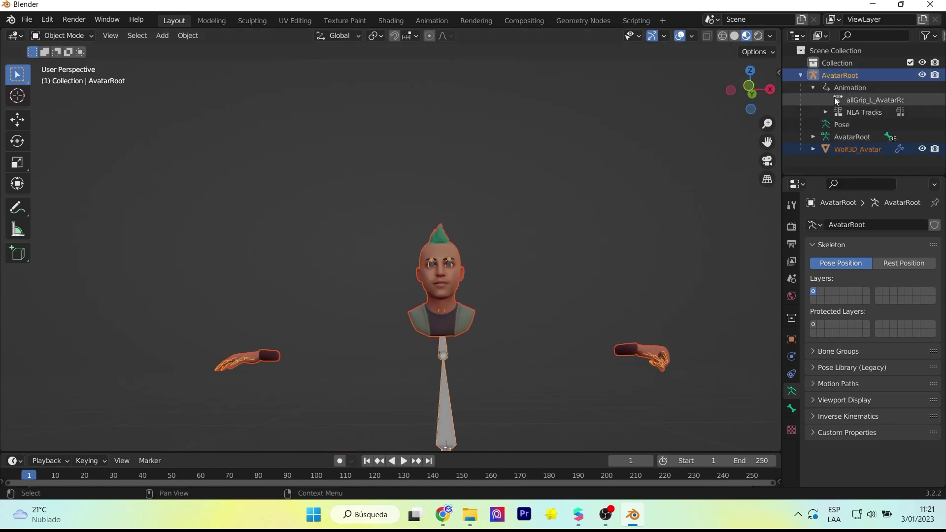
click(825, 113)
scroll(871, 138, down, 3)
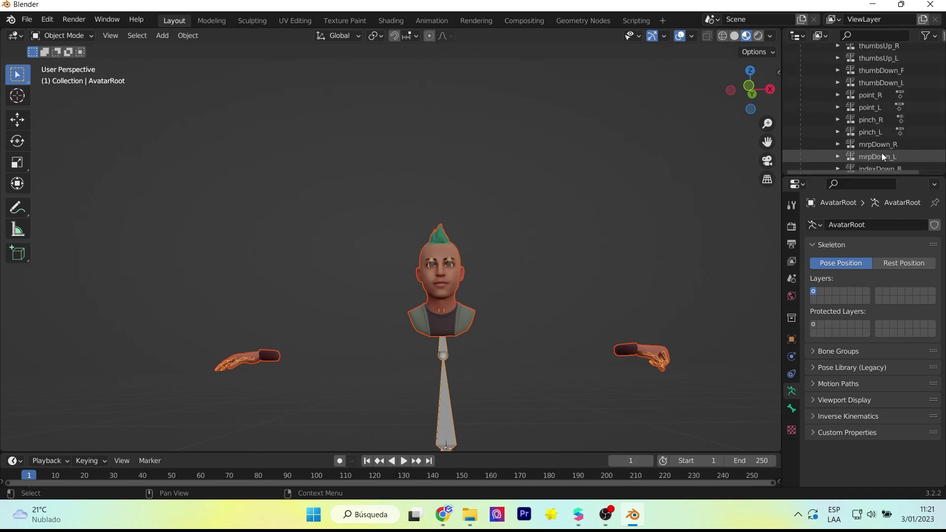
scroll(874, 142, down, 2)
scroll(880, 153, down, 3)
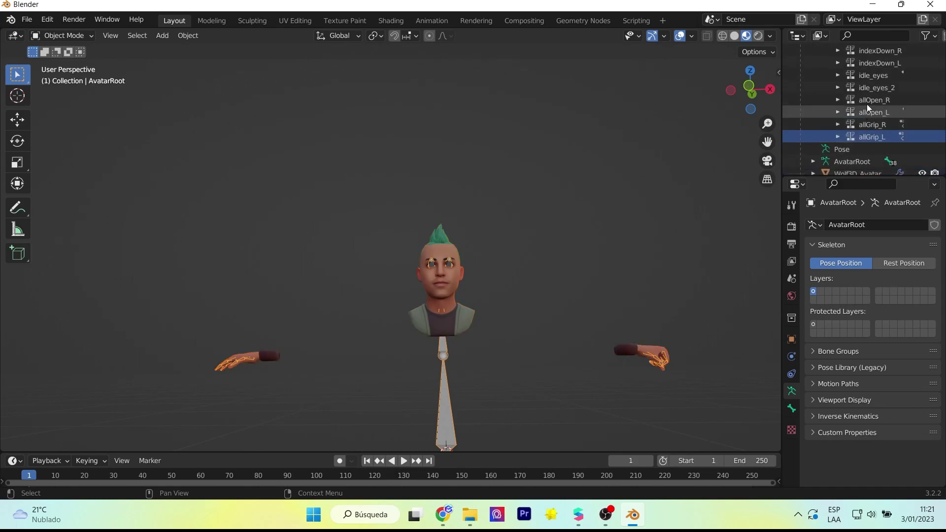
click(873, 75)
Expand the Wolf3D_Avatar entry to list its vertex groups
scroll(857, 118, down, 1)
click(813, 164)
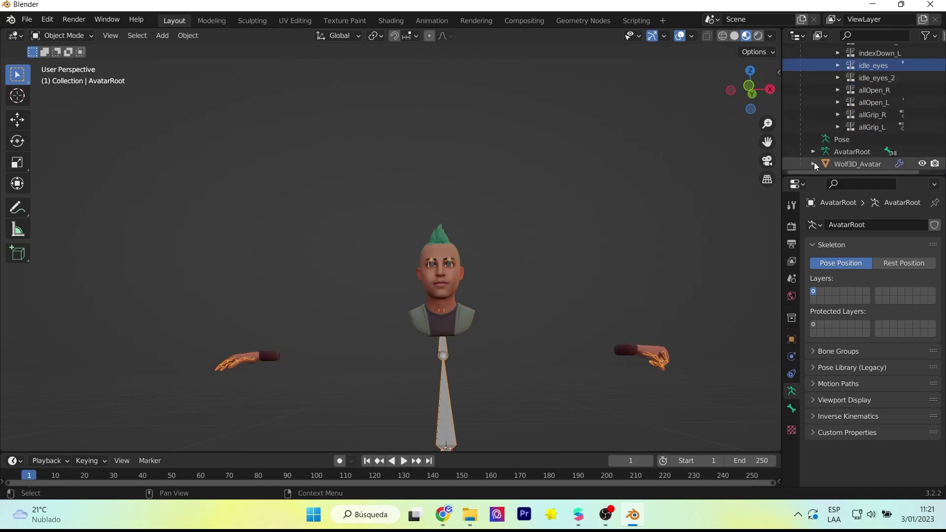
scroll(812, 163, down, 2)
click(828, 164)
scroll(834, 163, down, 3)
scroll(838, 164, down, 3)
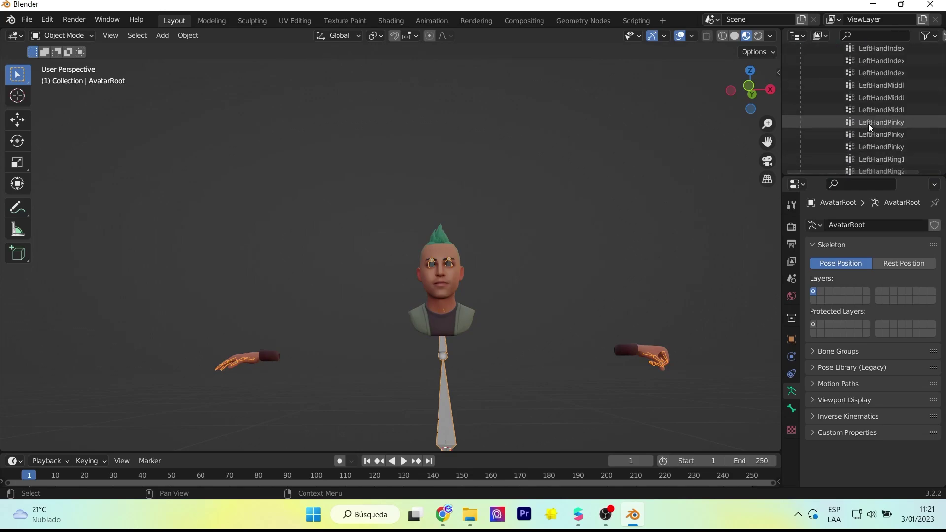
scroll(847, 165, down, 3)
scroll(858, 166, down, 3)
scroll(870, 168, down, 2)
scroll(871, 167, down, 4)
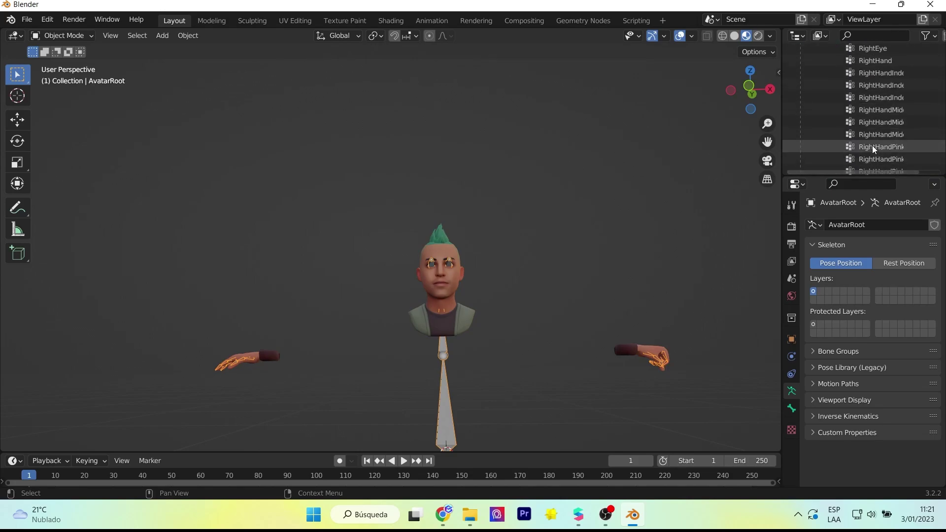
scroll(872, 153, down, 4)
Select the mesh via the LeftHandIndex1 vertex group and scroll shape keys to mouthSmile and brows
click(873, 127)
scroll(872, 130, up, 1)
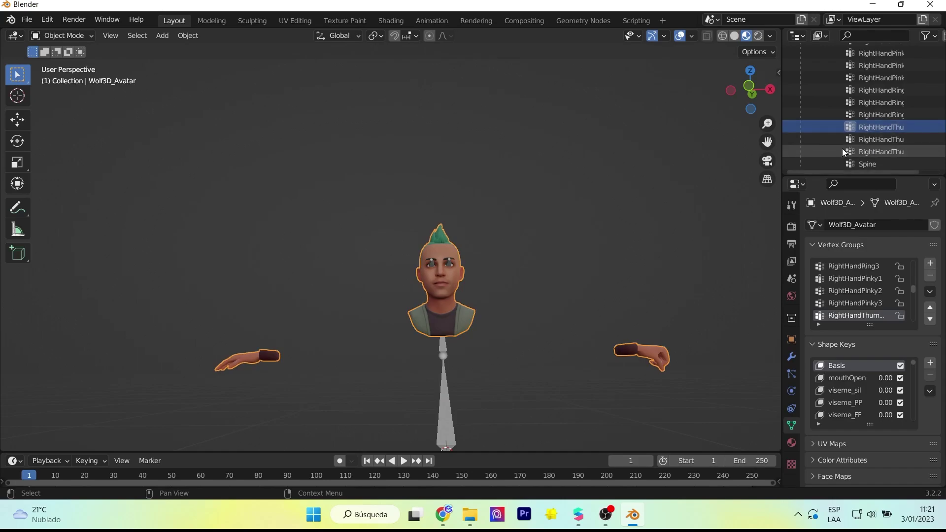
scroll(868, 129, up, 3)
scroll(863, 127, up, 3)
scroll(858, 126, up, 3)
scroll(859, 127, up, 2)
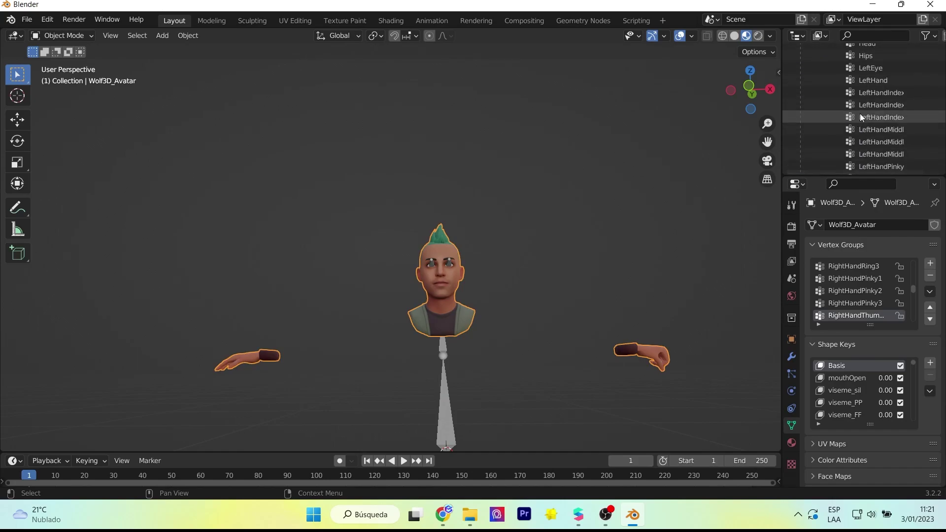
scroll(872, 129, up, 6)
click(890, 133)
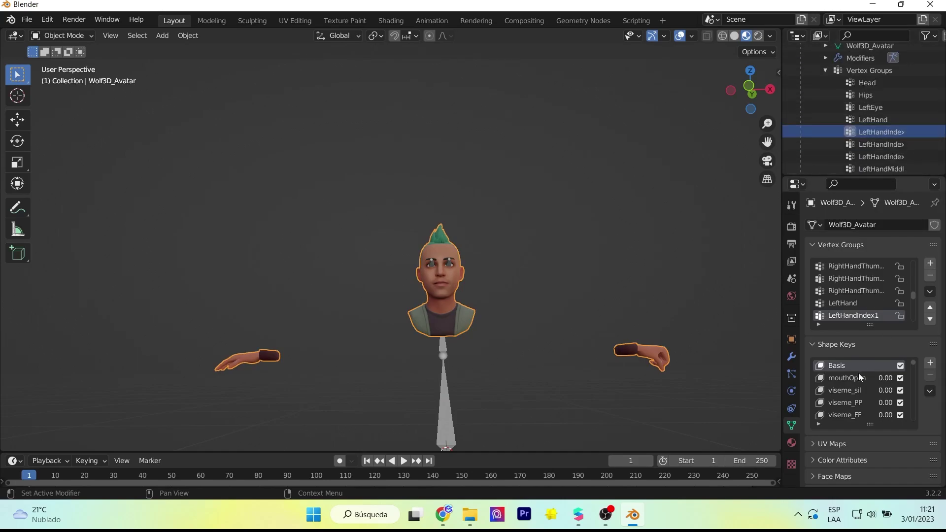
scroll(857, 404, down, 3)
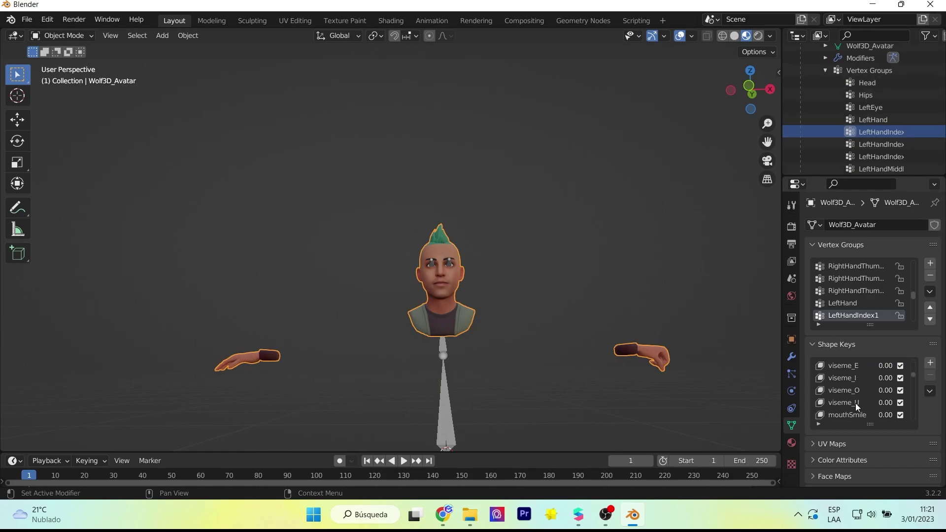
scroll(856, 405, down, 4)
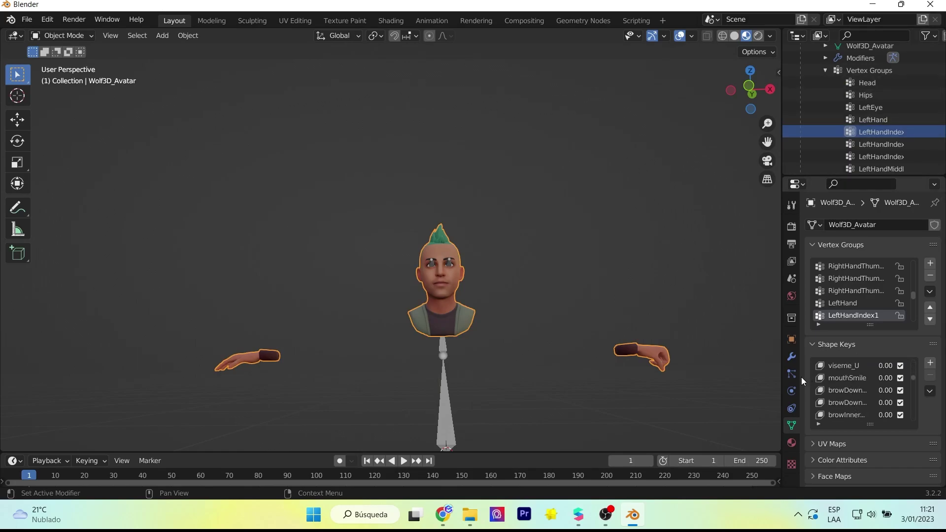
Widen the Properties panel, make browInnerUp active and frame the avatar's head face-on
drag(782, 373, 684, 374)
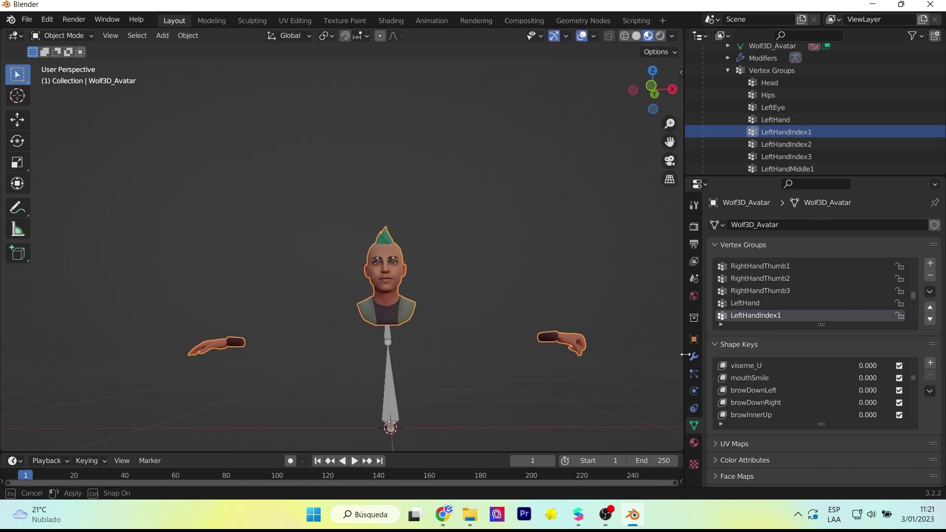
click(760, 417)
scroll(758, 457, down, 2)
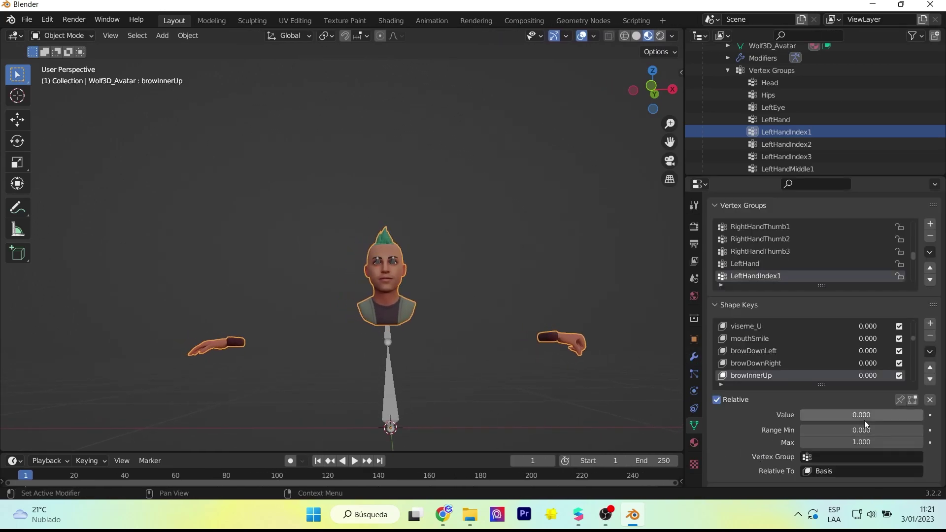
scroll(602, 287, up, 5)
middle_drag(602, 287, 530, 287)
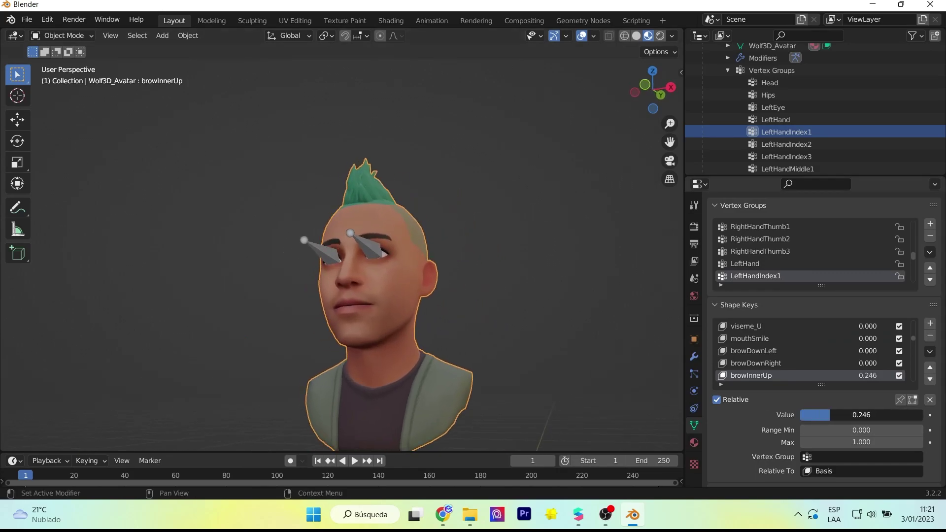
middle_drag(525, 336, 542, 342)
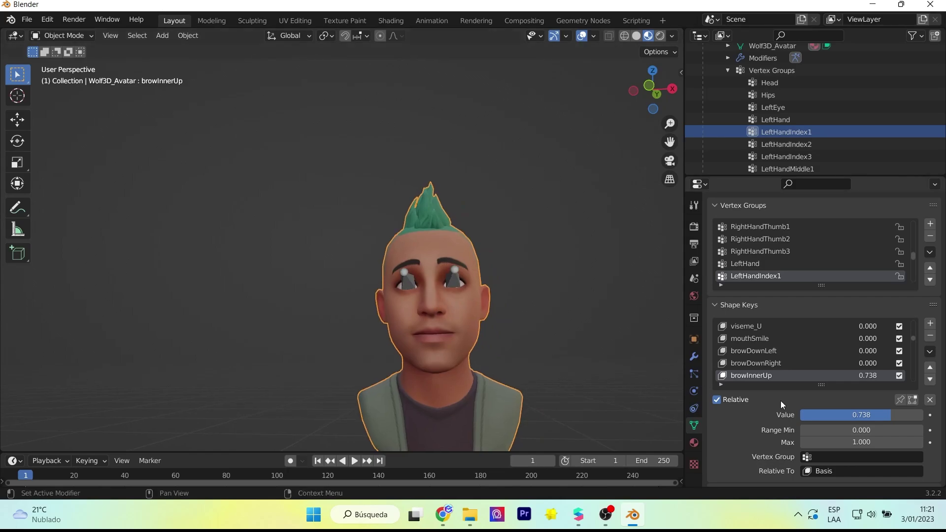
Preview the browInnerUp, jawLeft and jawRight shape keys, returning each to zero
drag(922, 415, 798, 415)
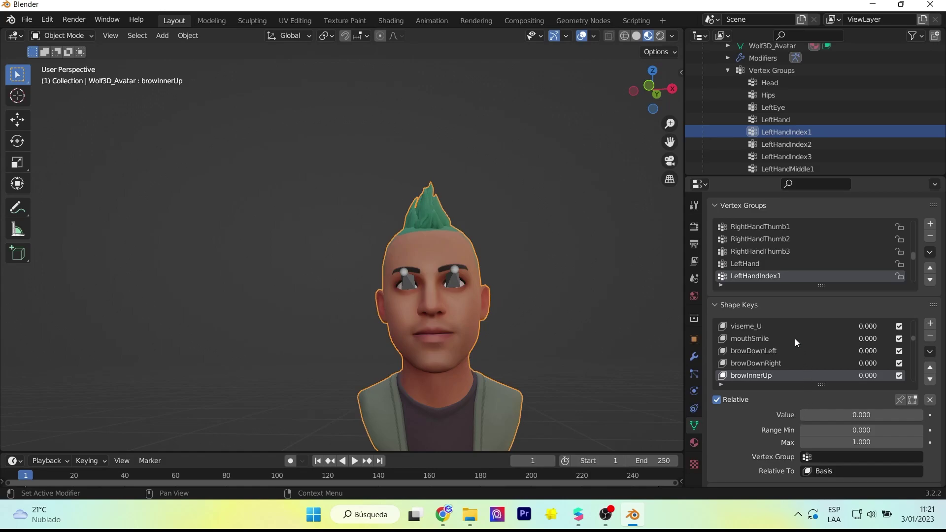
scroll(787, 339, down, 5)
scroll(788, 339, down, 5)
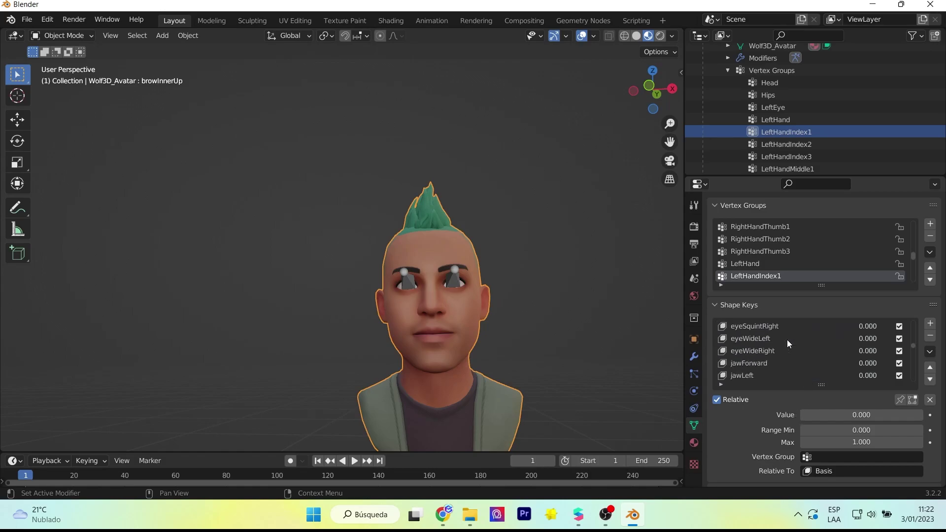
click(748, 379)
mouse_move(835, 415)
mouse_down()
mouse_move(897, 415)
mouse_move(800, 415)
mouse_move(921, 415)
mouse_move(801, 415)
mouse_up()
scroll(811, 370, down, 1)
click(761, 377)
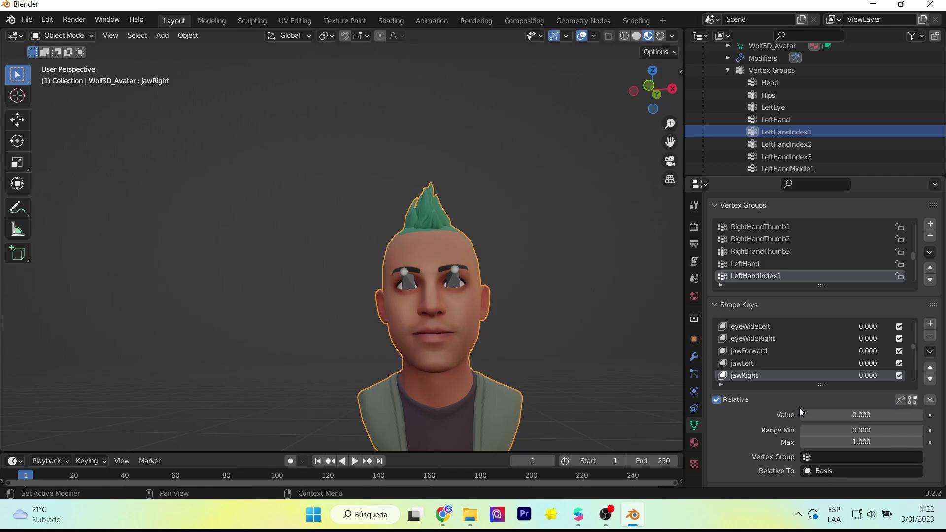
Preview the mouthPucker and jawOpen shape keys on the face, then return them to zero
scroll(796, 359, down, 1)
scroll(797, 359, down, 1)
scroll(796, 358, down, 2)
scroll(796, 358, down, 1)
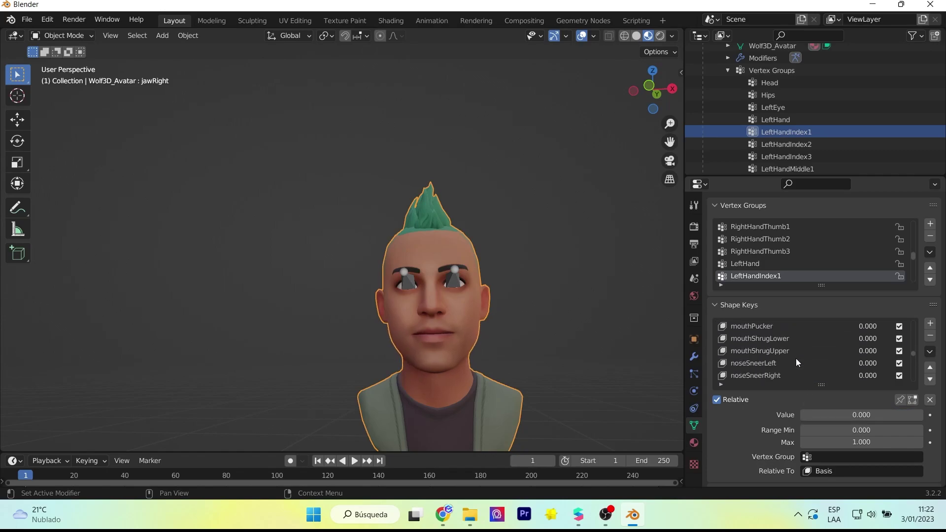
scroll(765, 348, down, 1)
click(752, 338)
mouse_move(832, 415)
mouse_down()
mouse_move(818, 415)
mouse_move(913, 415)
mouse_move(802, 415)
mouse_move(921, 415)
mouse_move(802, 415)
mouse_up()
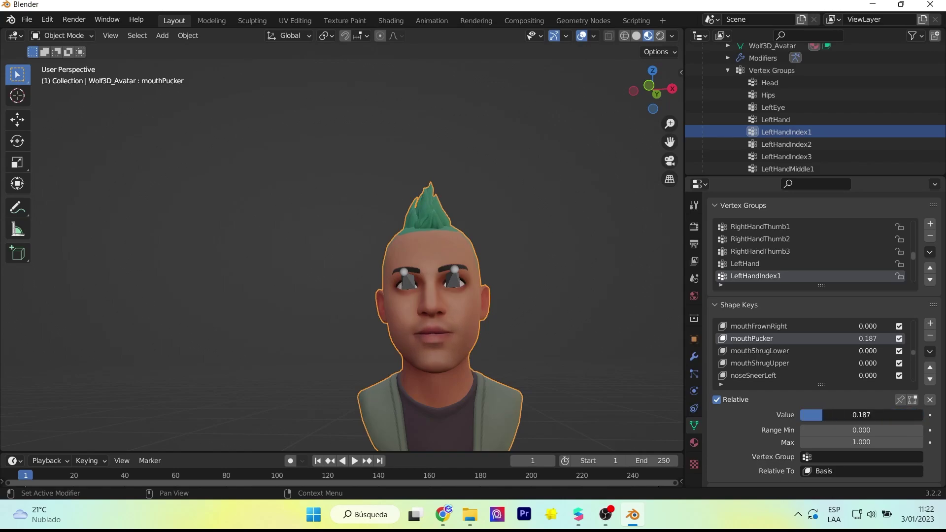
scroll(773, 352, down, 5)
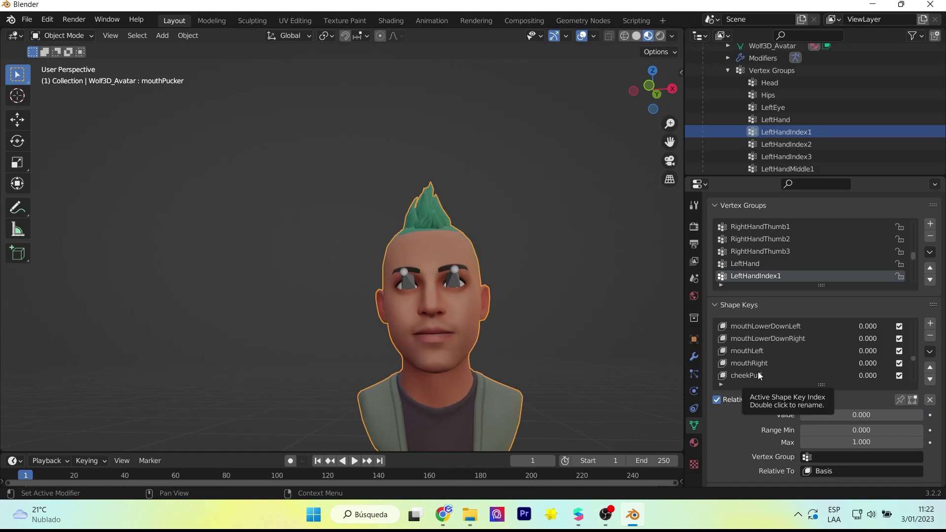
scroll(758, 374, down, 3)
click(757, 374)
mouse_move(823, 415)
mouse_down()
mouse_move(873, 415)
mouse_move(802, 415)
mouse_up()
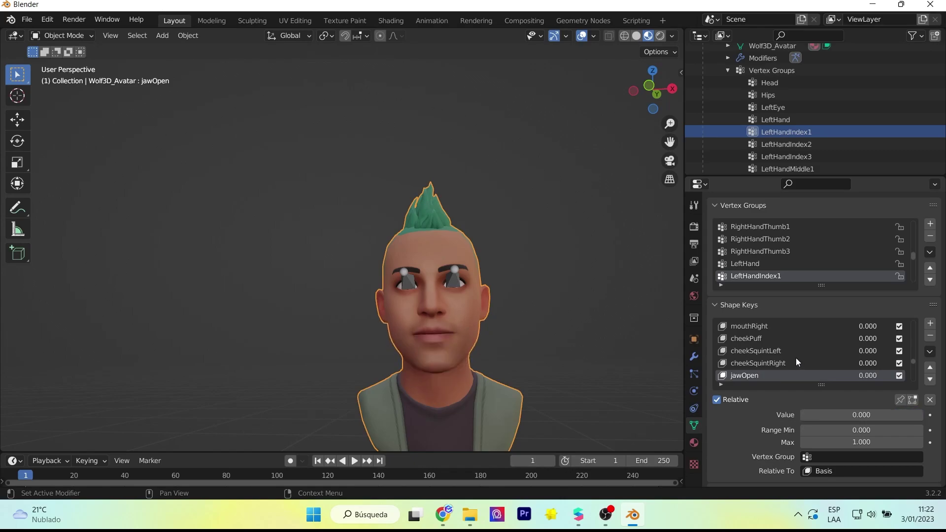
scroll(770, 368, down, 2)
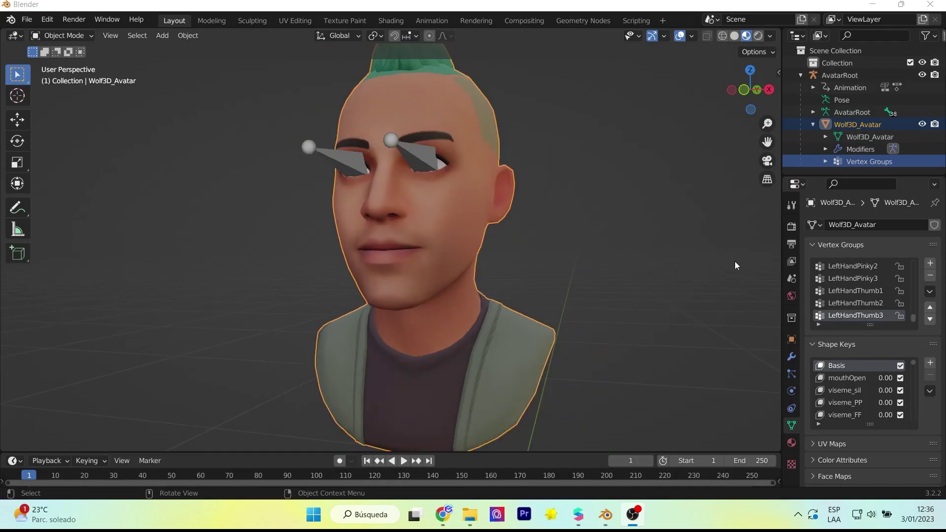
Delete the AvatarRoot armature from the scene
middle_drag(656, 262, 682, 232)
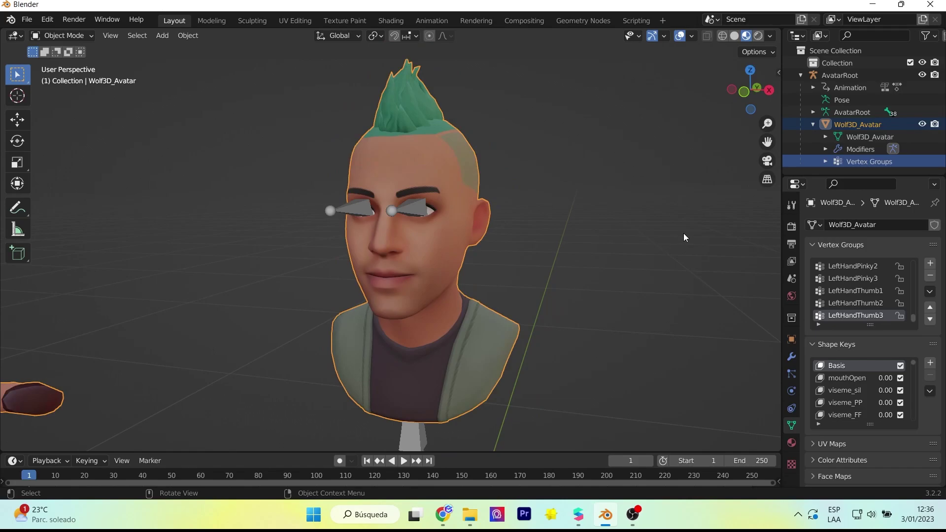
click(813, 124)
click(851, 88)
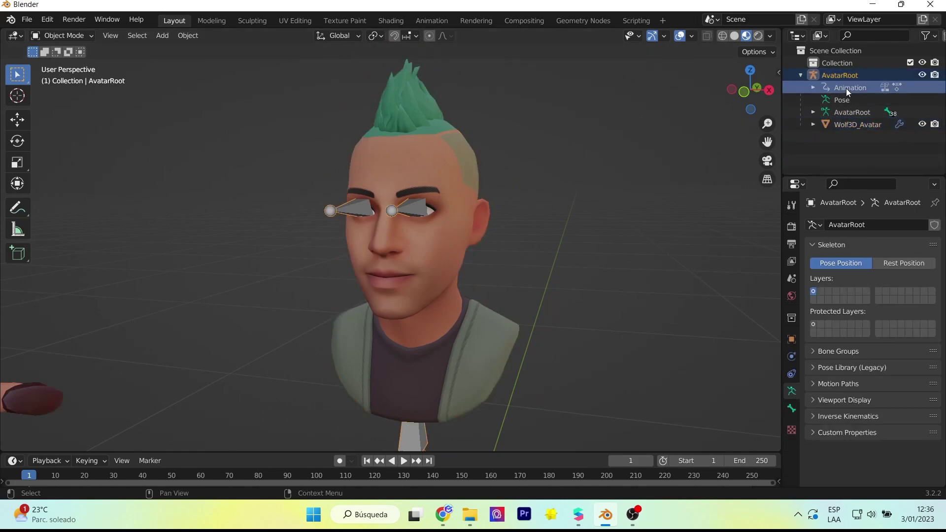
key(Delete)
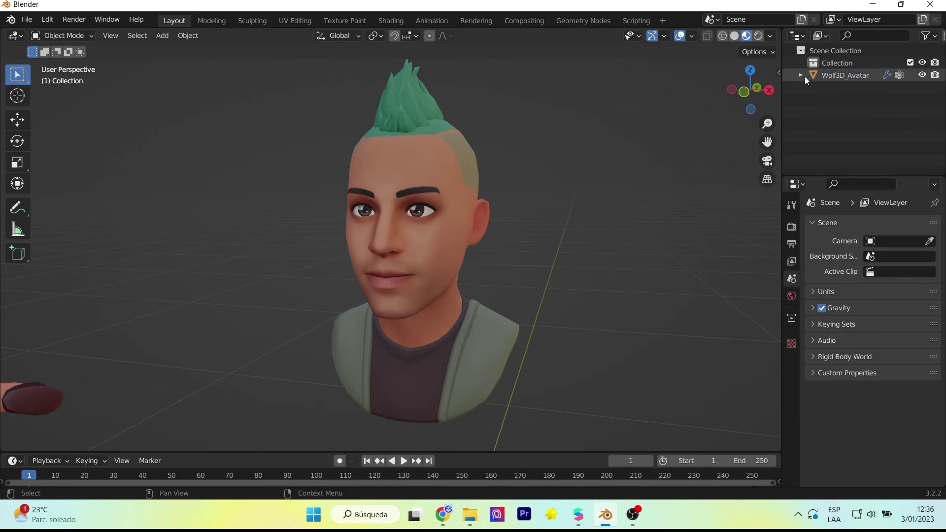
Reselect the Wolf3D_Avatar mesh and pull the view back to show head and hands
click(801, 75)
click(826, 113)
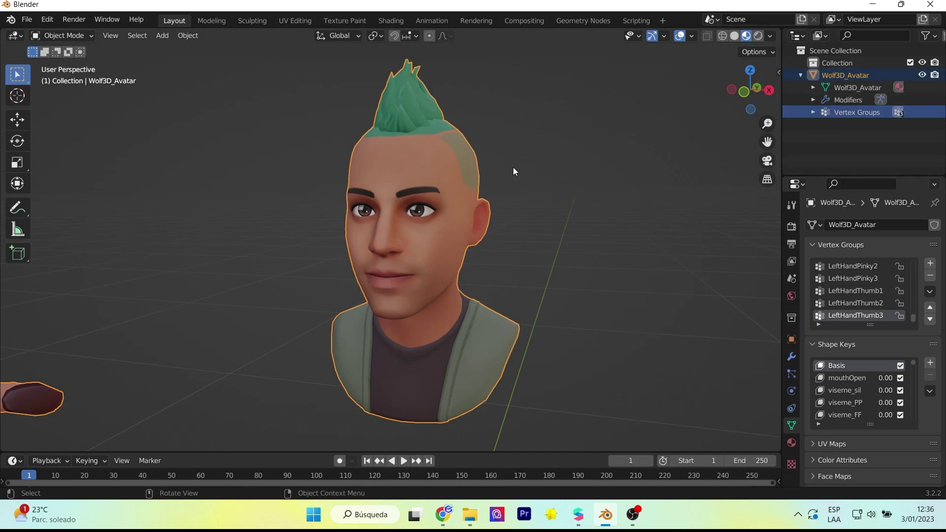
scroll(516, 173, down, 5)
mouse_move(483, 194)
middle_down()
mouse_move(539, 175)
mouse_move(508, 178)
middle_up()
Export the avatar as avatar1.glb, then start a maximized Sharing Effect project in Meta Spark
click(27, 19)
mouse_move(48, 197)
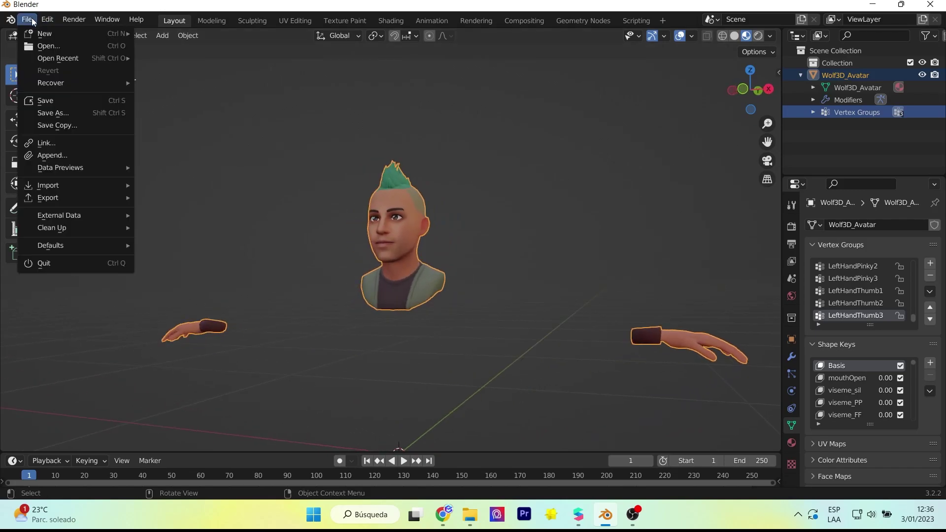
click(229, 321)
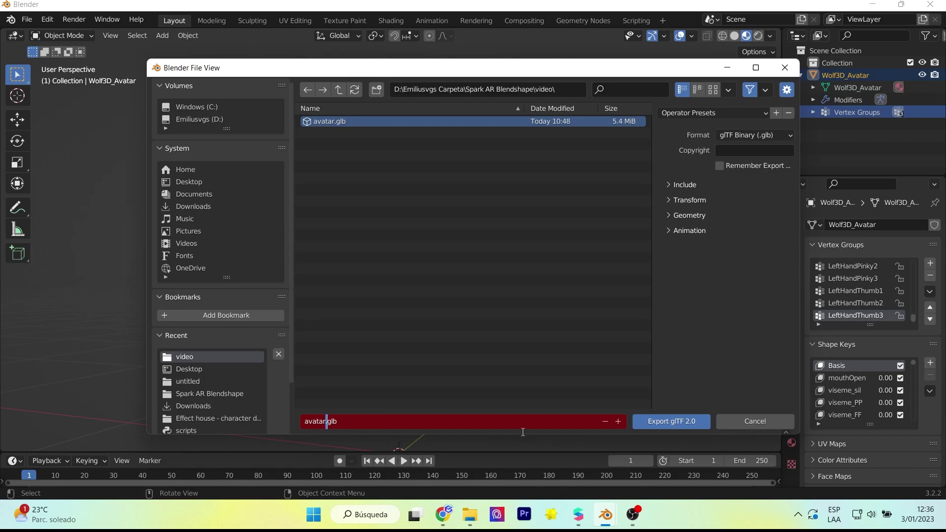
key(BackSpace)
key(BackSpace)
key(BackSpace)
text(1)
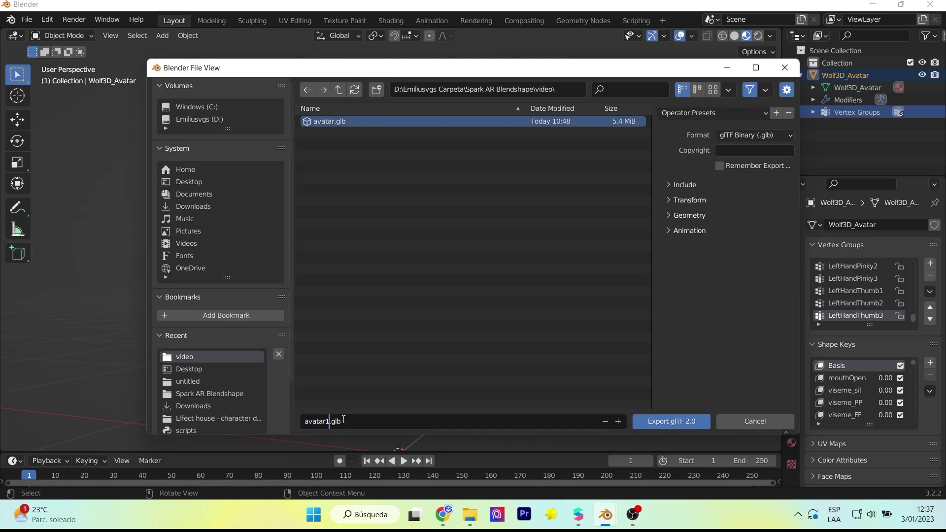
click(671, 420)
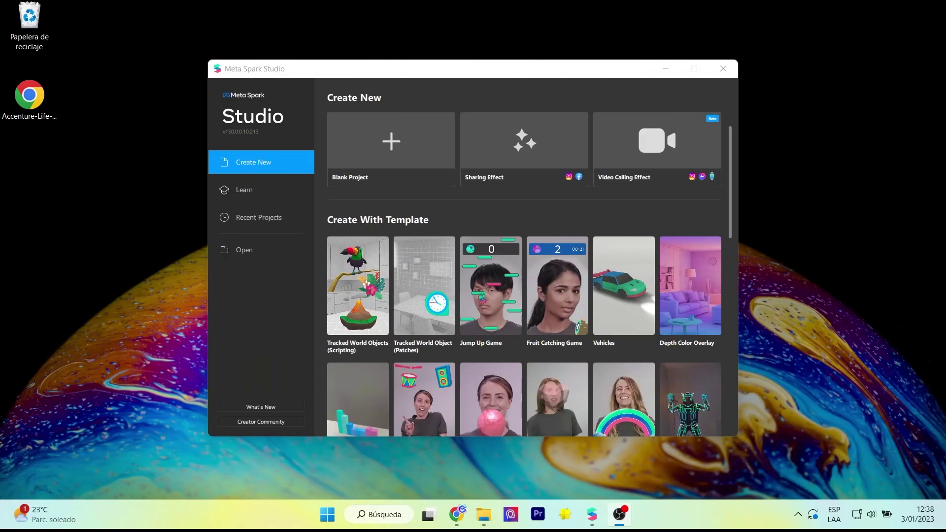
click(521, 142)
click(744, 49)
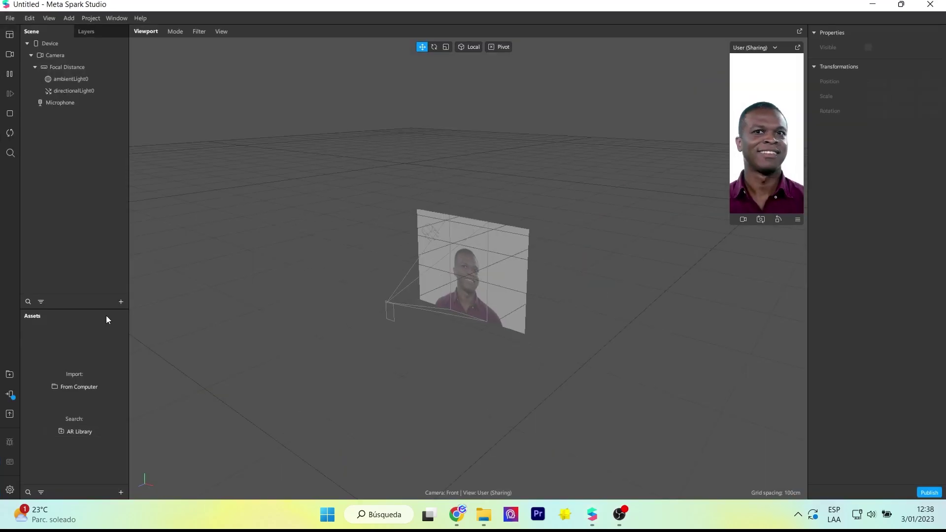
Insert a Face Tracker (faceTracker0) into the scene by searching 'face'
click(121, 301)
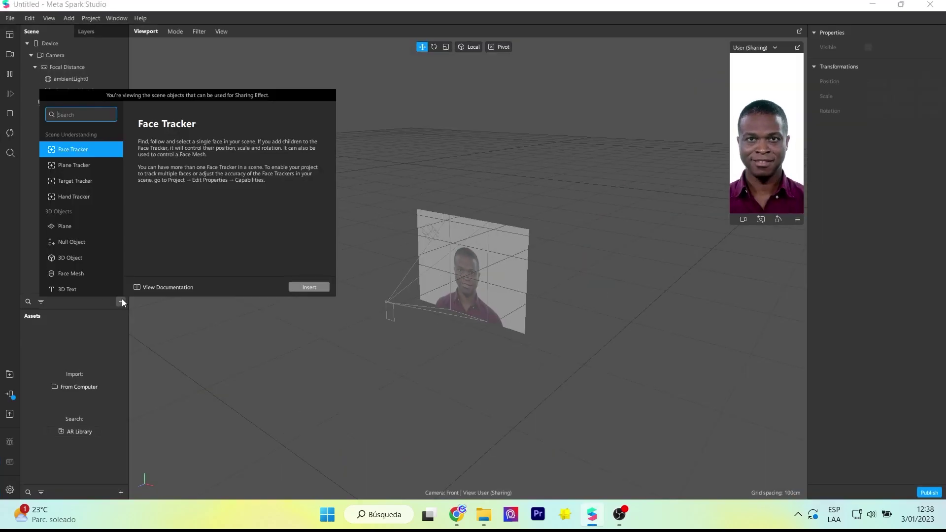
text(face)
click(93, 152)
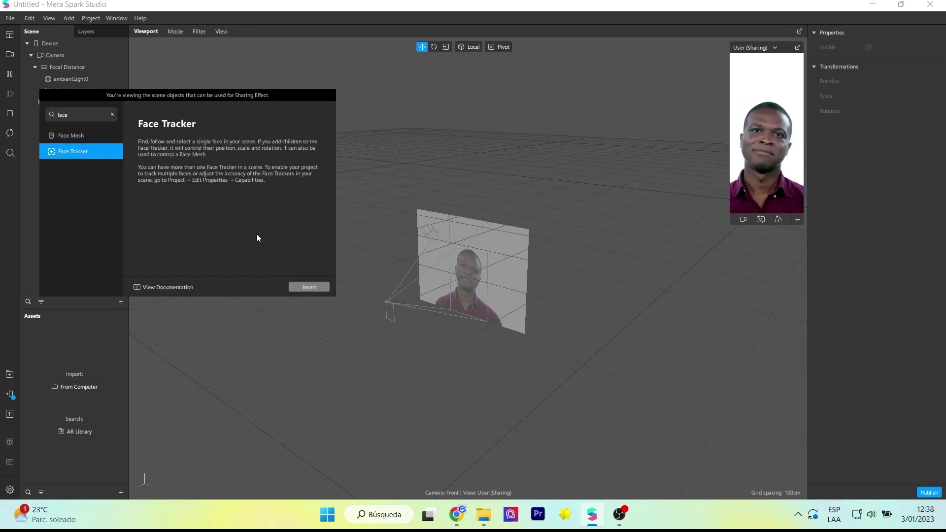
click(309, 288)
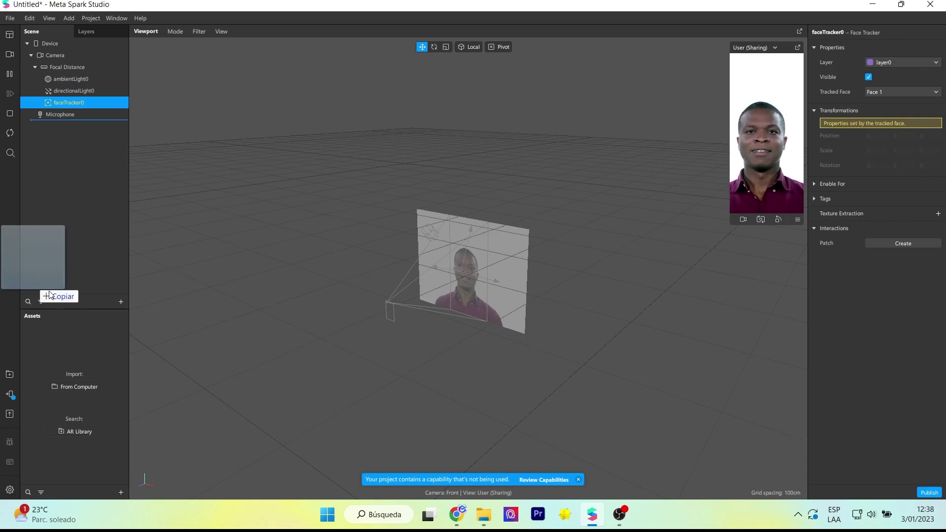
Import the avatar file as avatar1 and parent it under faceTracker0
drag(49, 276, 60, 363)
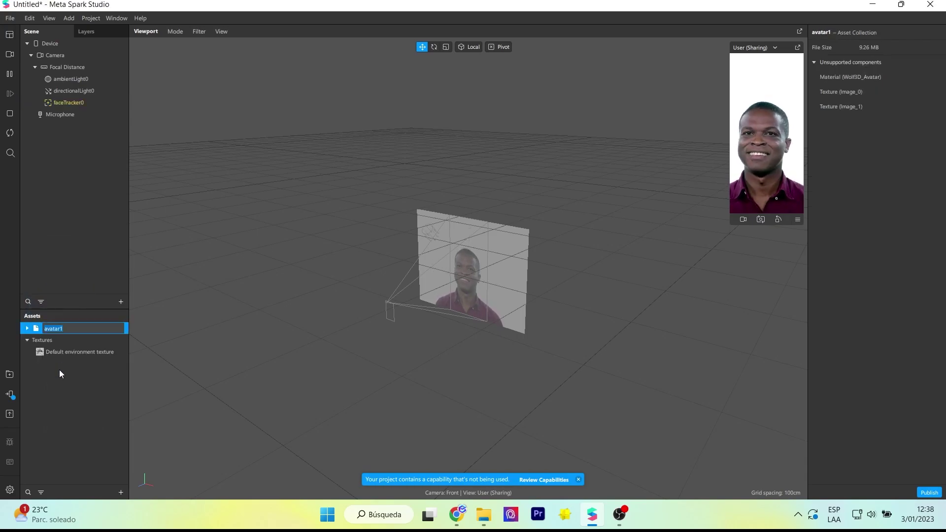
click(58, 362)
drag(43, 327, 77, 186)
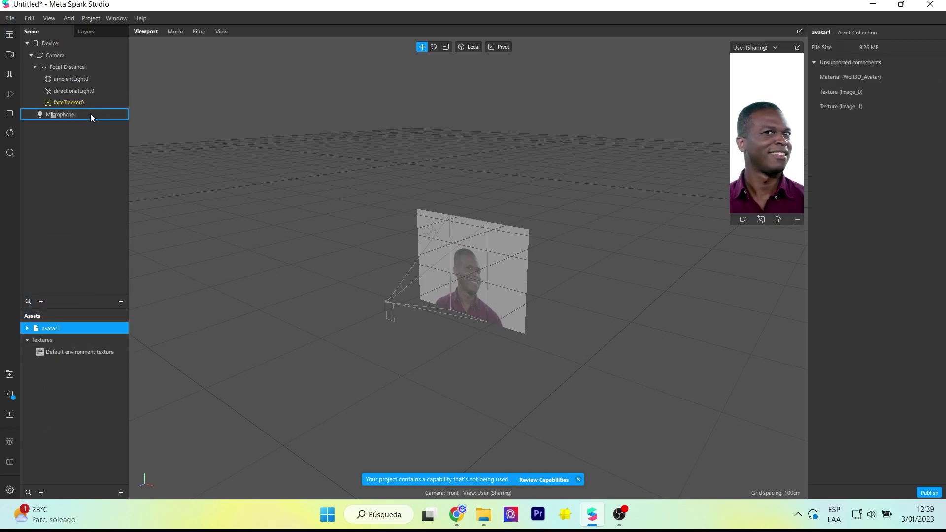
drag(90, 113, 96, 102)
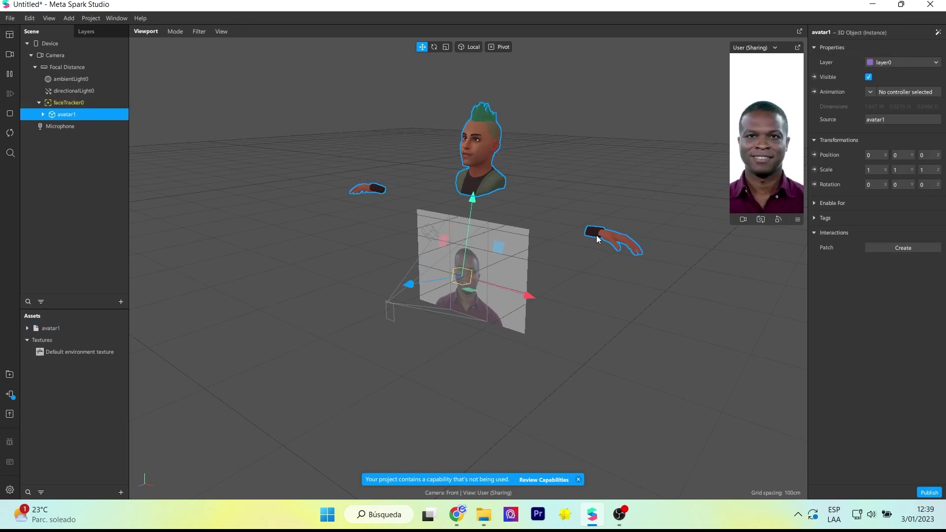
Lower avatar1 to face level, push it slightly back, and play the simulator
drag(730, 221, 685, 255)
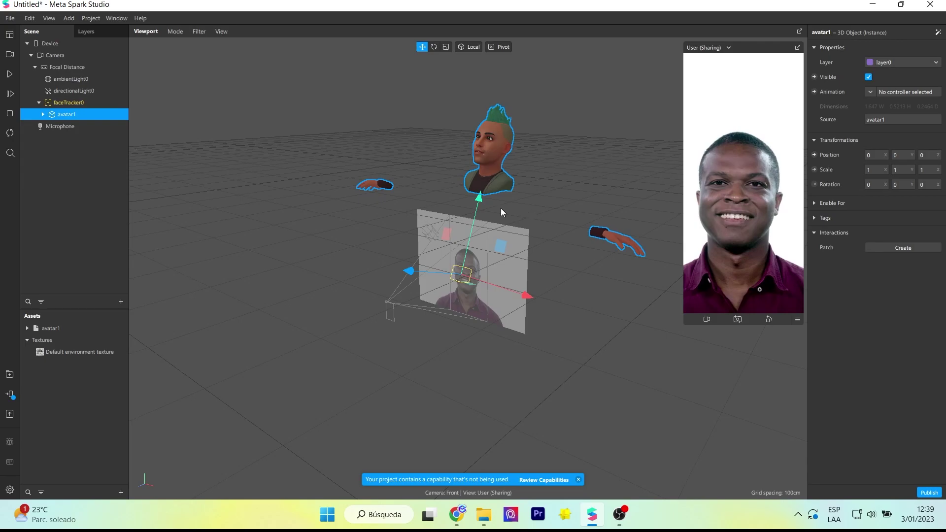
drag(481, 202, 470, 340)
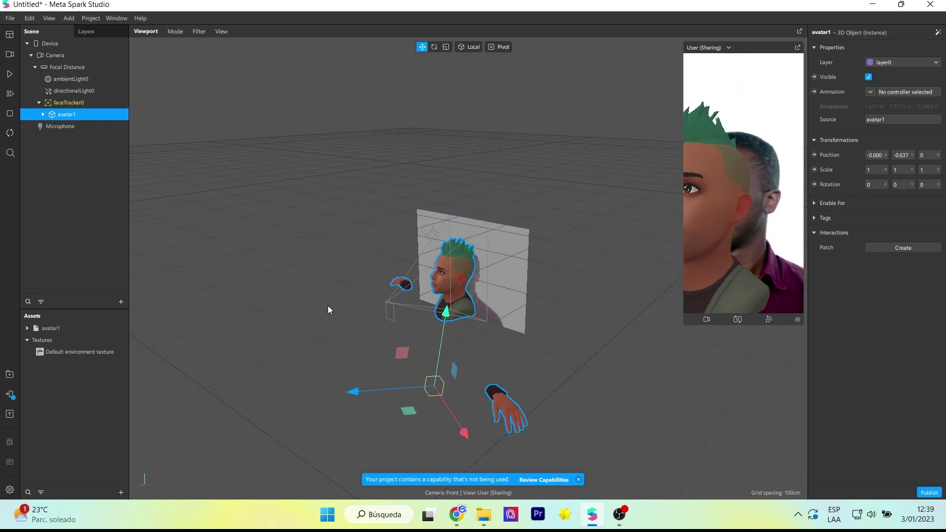
drag(357, 398, 375, 388)
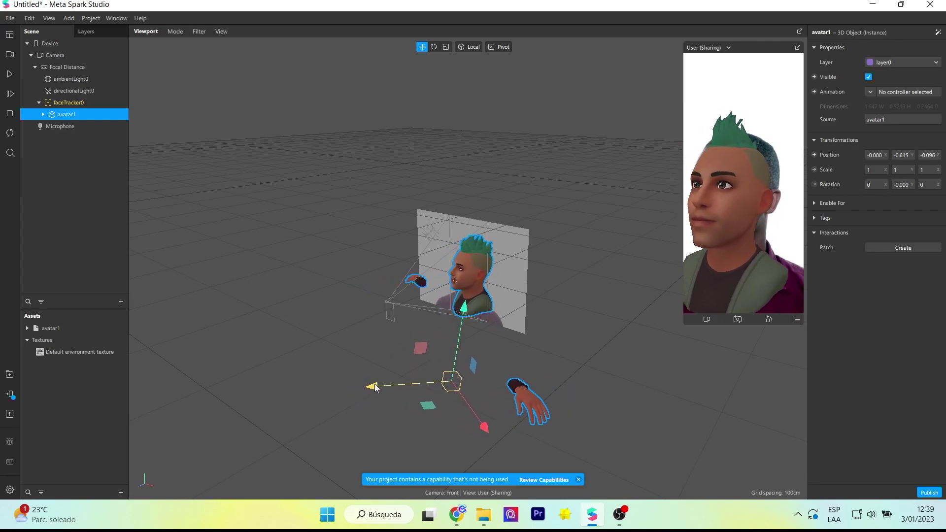
click(10, 75)
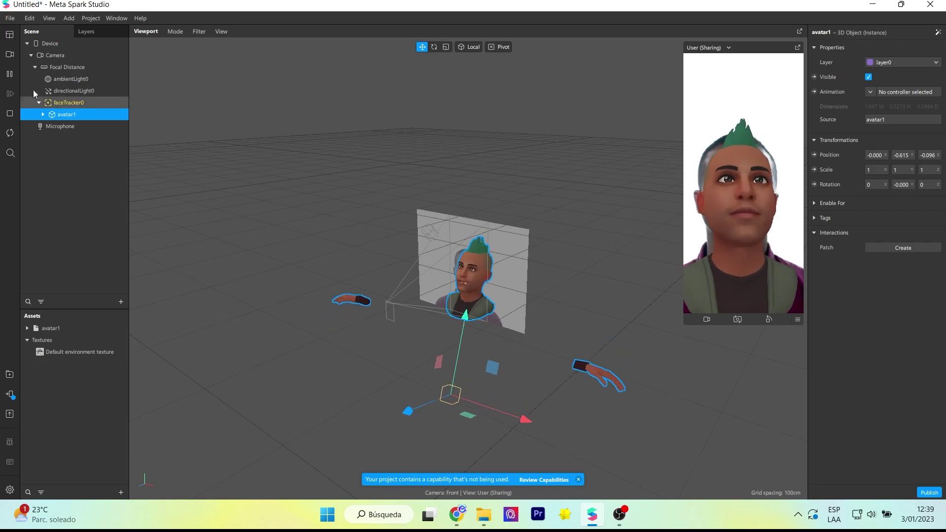
Select Wolf3D_Avatar, test its viseme_sil, mouthSmile and jawLeft morphs, then pause the preview
click(43, 114)
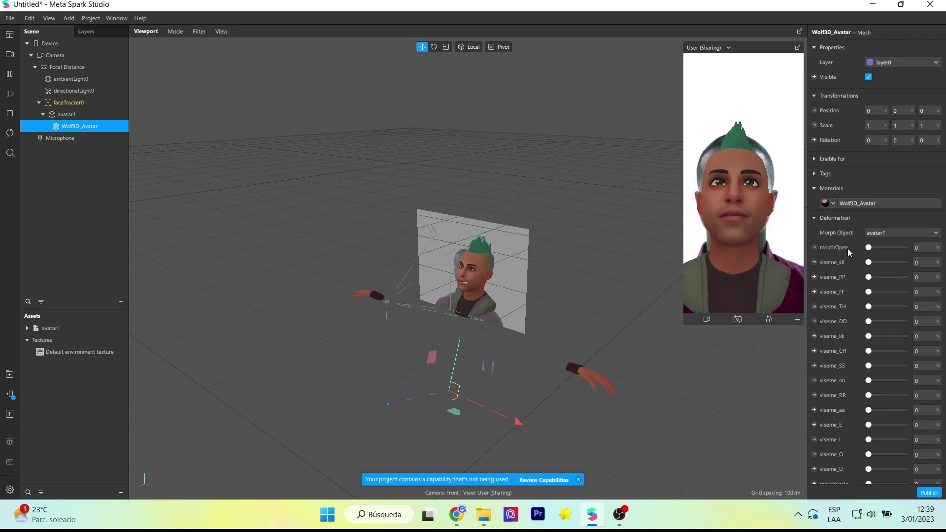
mouse_move(868, 262)
mouse_down()
mouse_move(906, 262)
mouse_move(868, 262)
mouse_up()
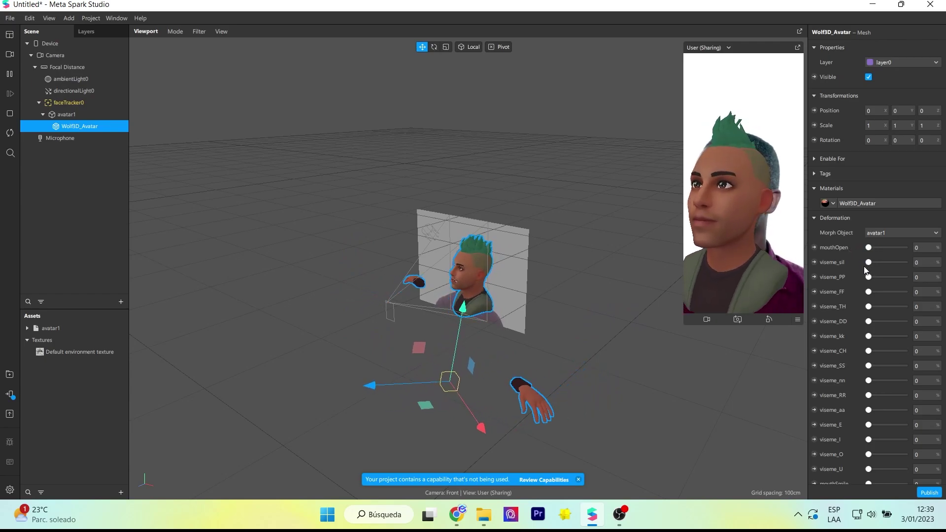
scroll(873, 353, down, 3)
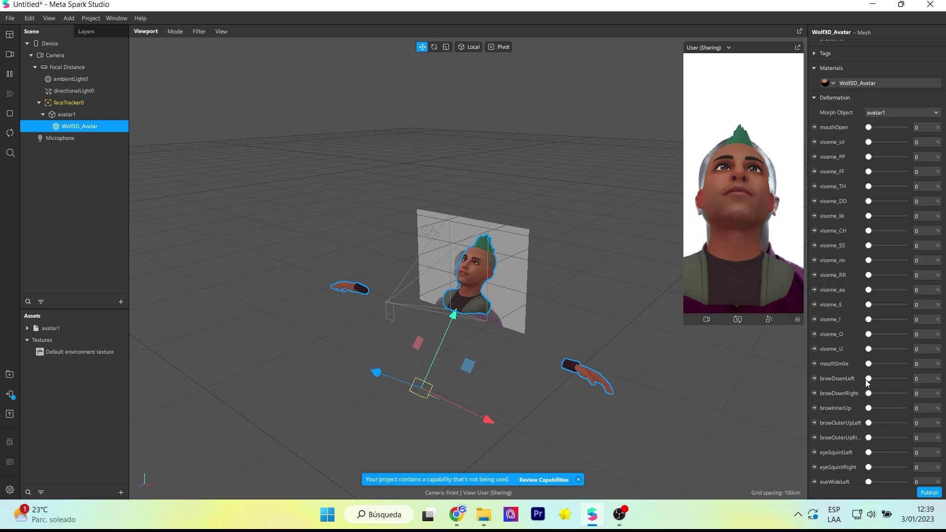
drag(867, 363, 867, 363)
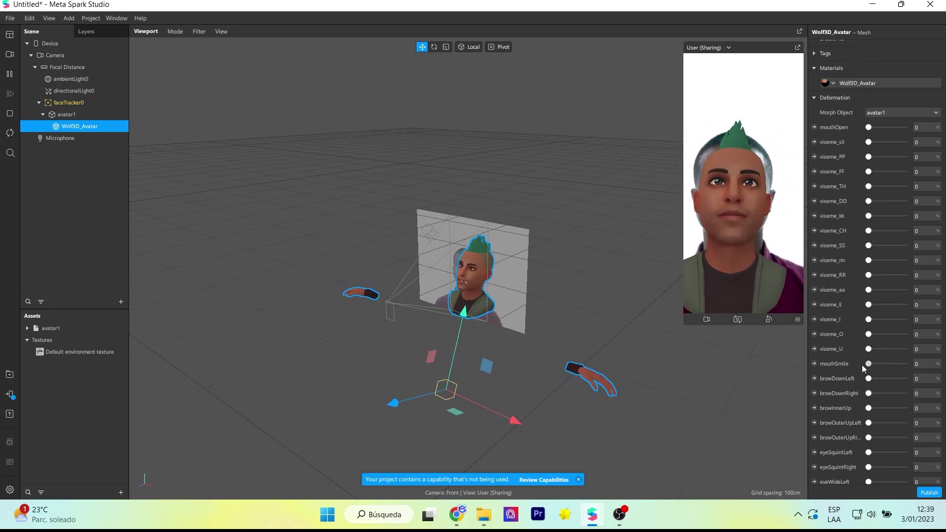
scroll(854, 369, down, 2)
scroll(855, 371, down, 1)
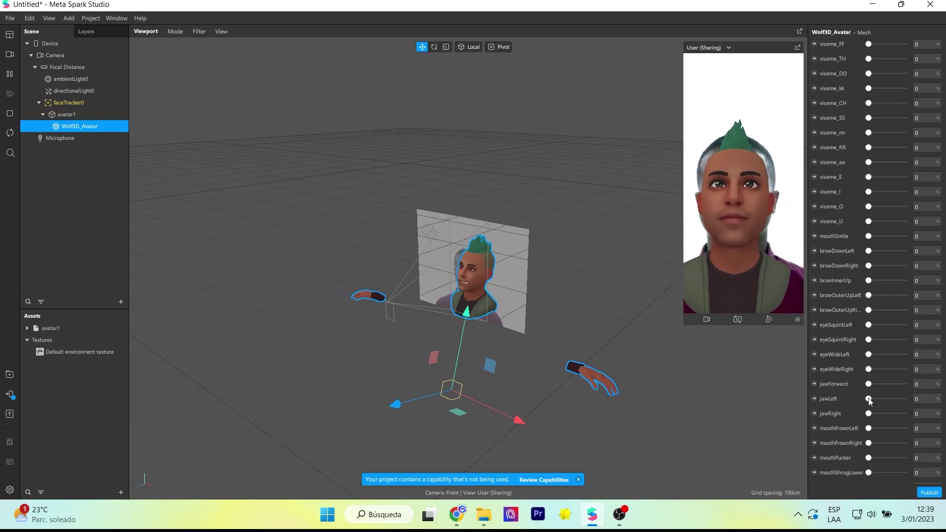
mouse_move(868, 398)
mouse_down()
mouse_move(922, 398)
mouse_move(860, 400)
mouse_up()
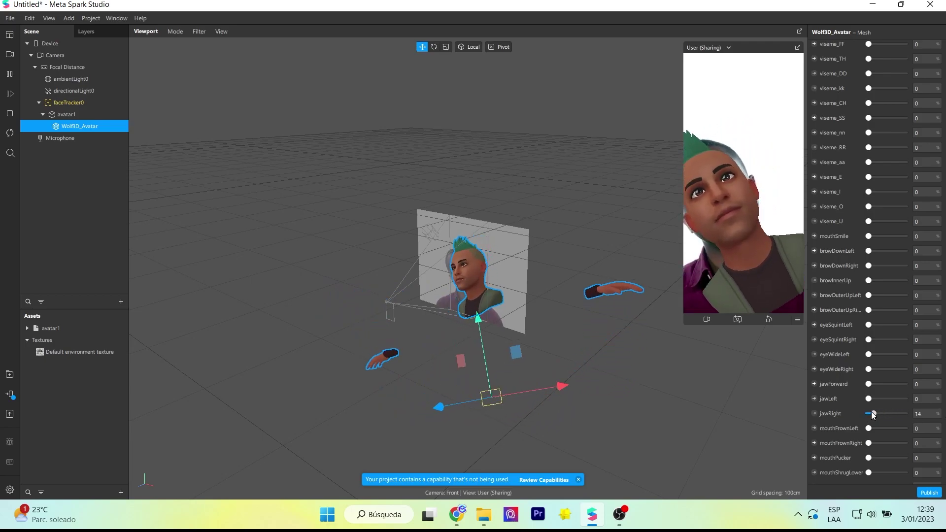
click(10, 79)
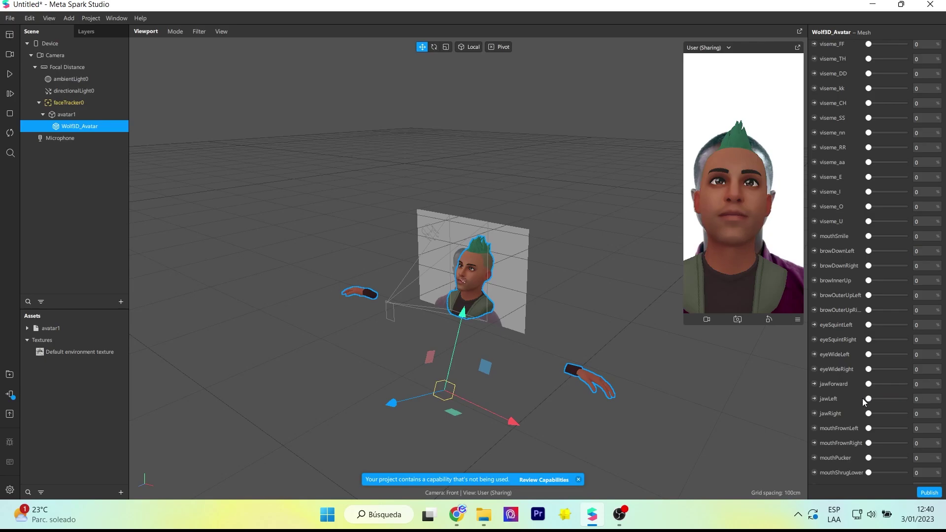
scroll(864, 402, down, 10)
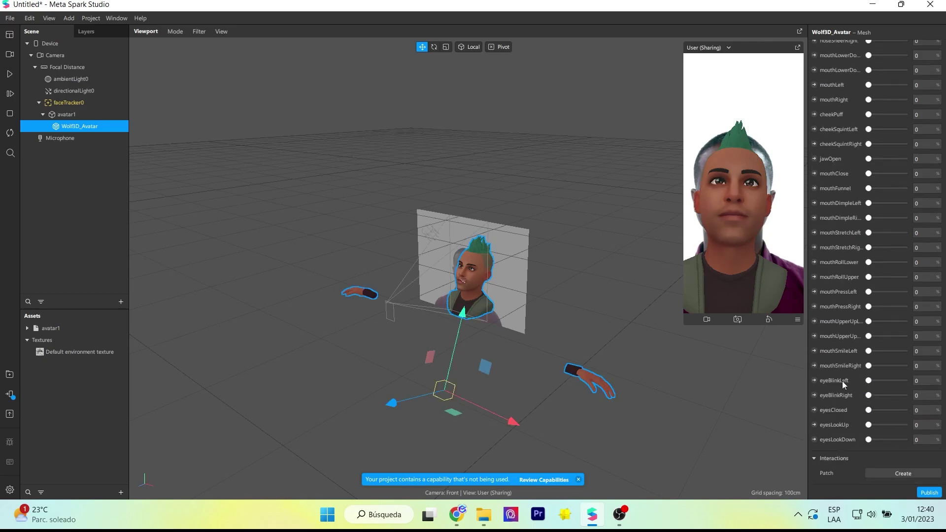
Bring faceTracker0 into the Patch Editor graph
click(51, 18)
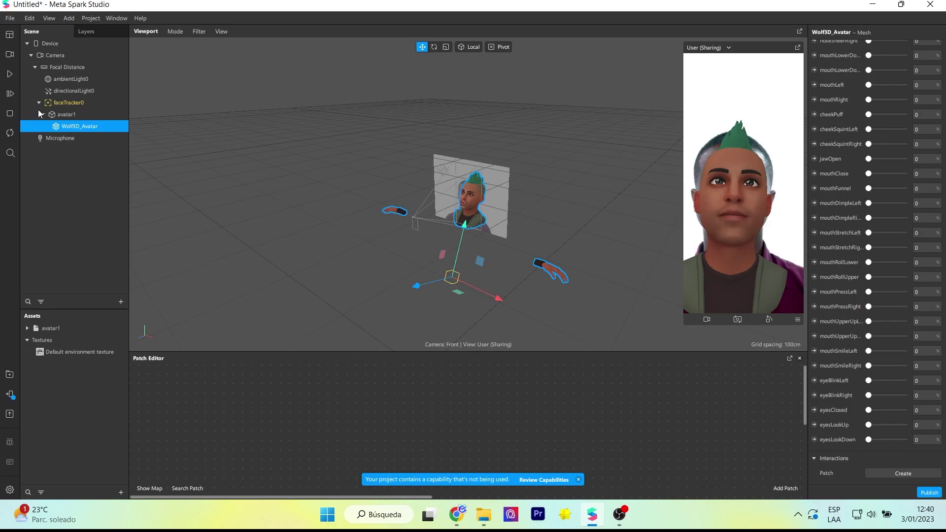
click(580, 481)
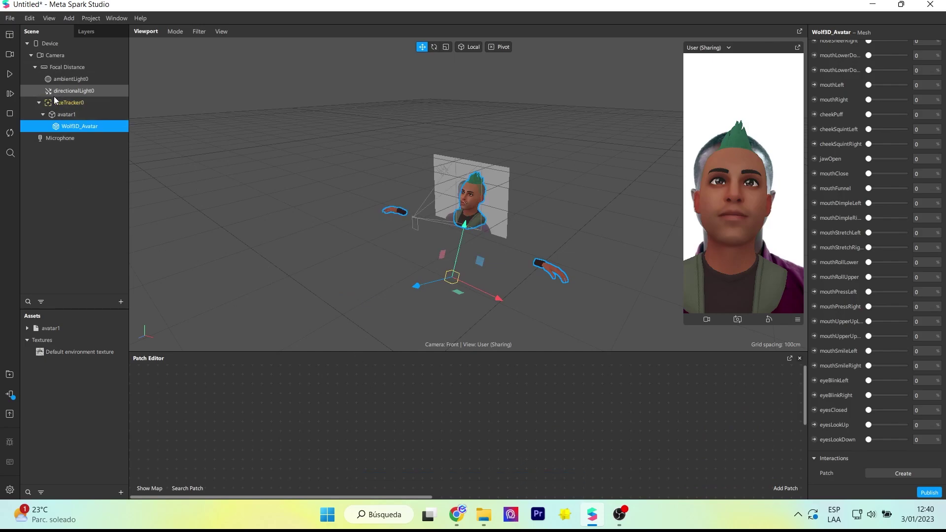
mouse_move(69, 102)
mouse_down()
mouse_move(241, 410)
mouse_move(279, 401)
mouse_up()
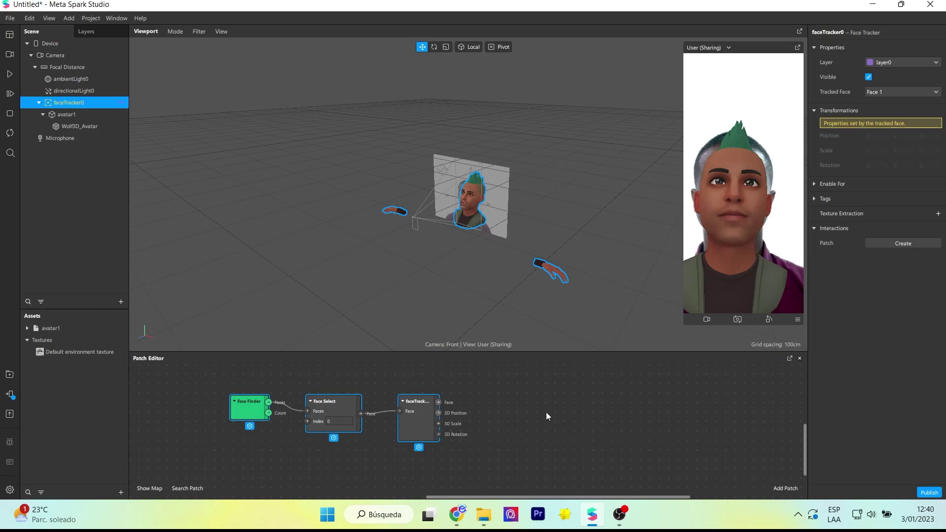
Add an Eyelid patch and connect faceTracker0's Face output to it
drag(545, 412, 476, 438)
double_click(475, 396)
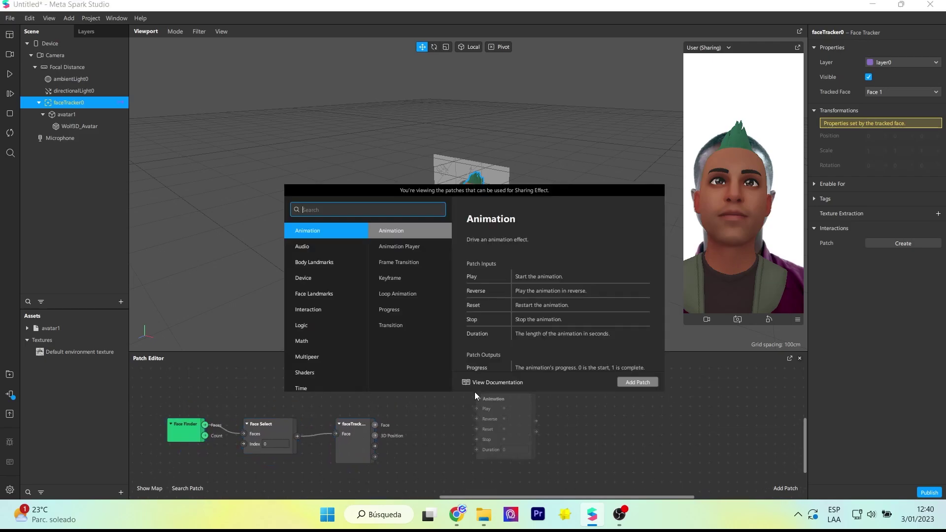
text(eyelid)
click(624, 385)
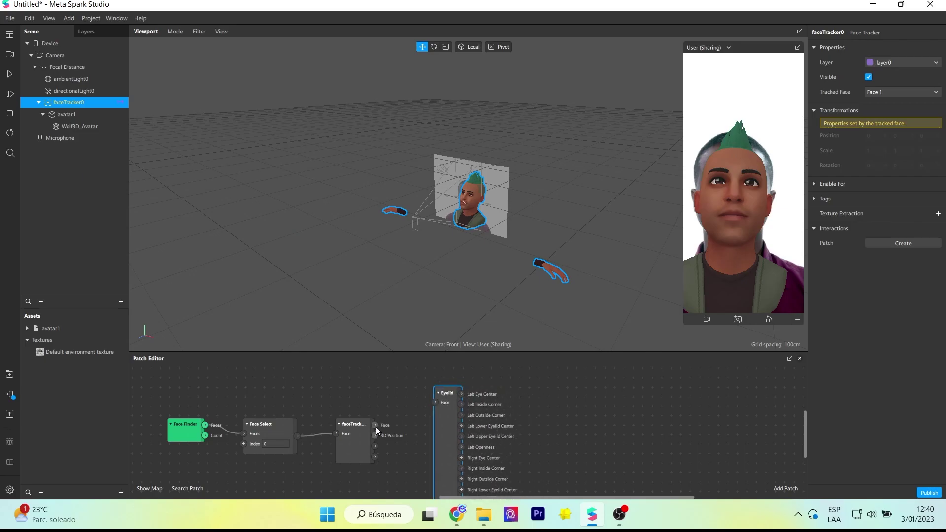
drag(375, 424, 434, 403)
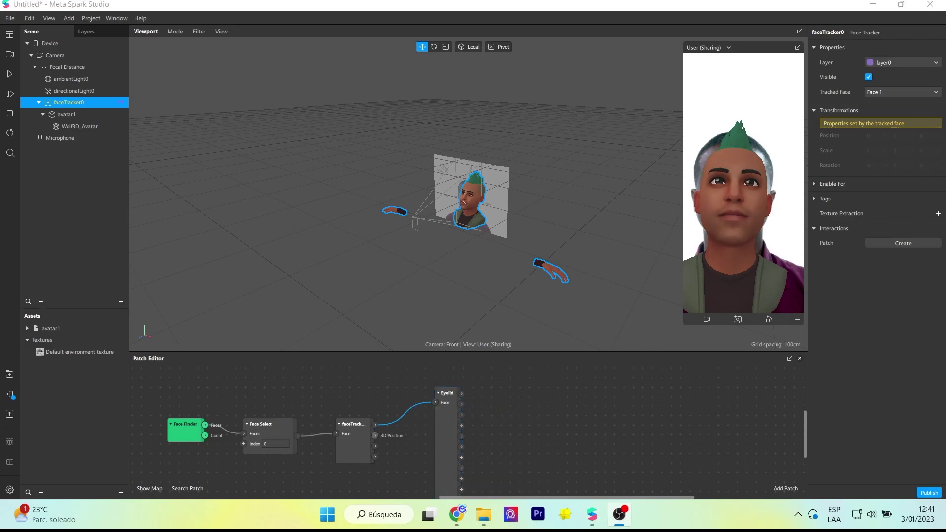
Create a patch for the Wolf3D_Avatar eyeBlinkLeft morph from its Deformation list
click(470, 202)
scroll(883, 341, down, 3)
scroll(883, 341, down, 3)
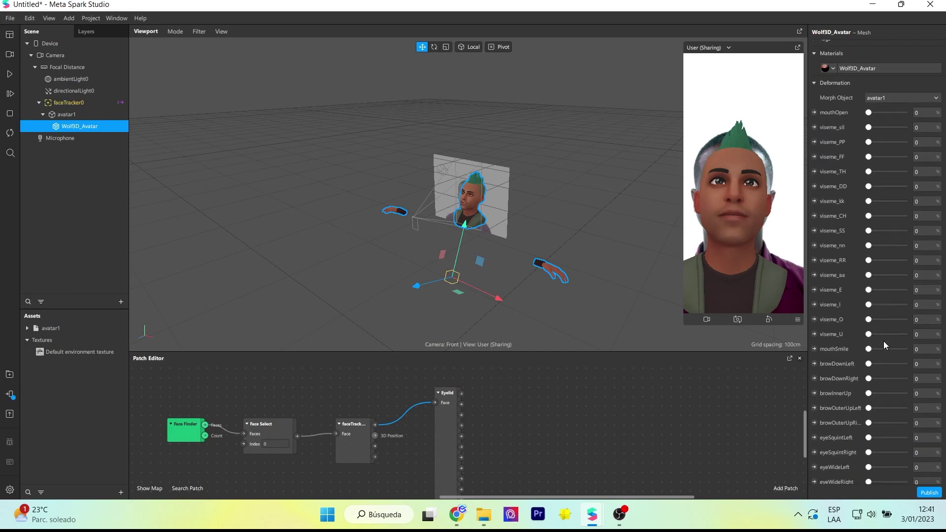
scroll(883, 345, down, 2)
scroll(877, 366, down, 2)
scroll(874, 365, down, 2)
scroll(868, 367, down, 2)
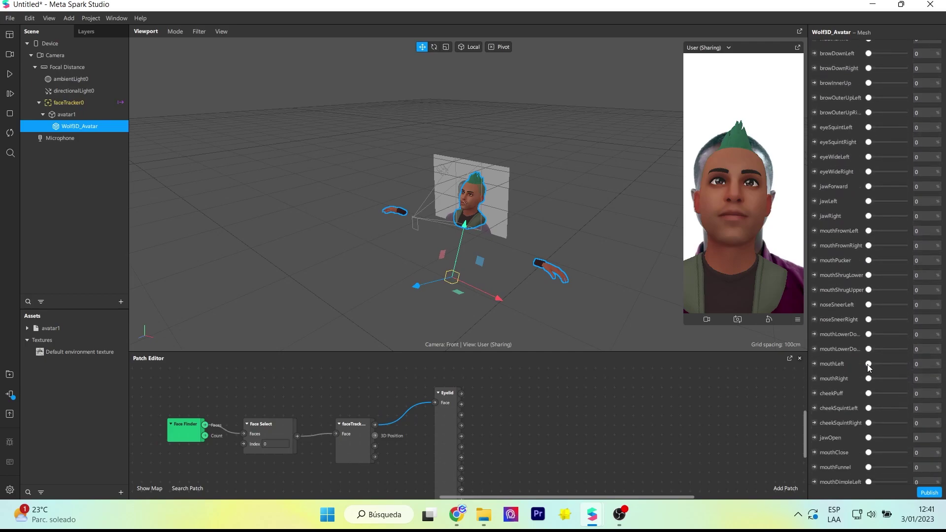
scroll(869, 367, down, 1)
scroll(868, 366, down, 1)
scroll(867, 364, down, 2)
scroll(866, 364, down, 2)
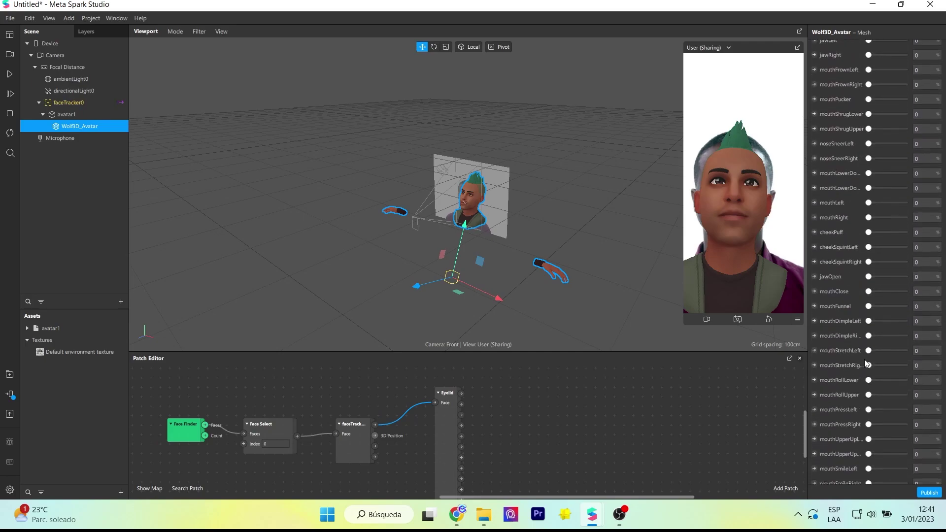
scroll(866, 363, down, 2)
scroll(866, 364, down, 2)
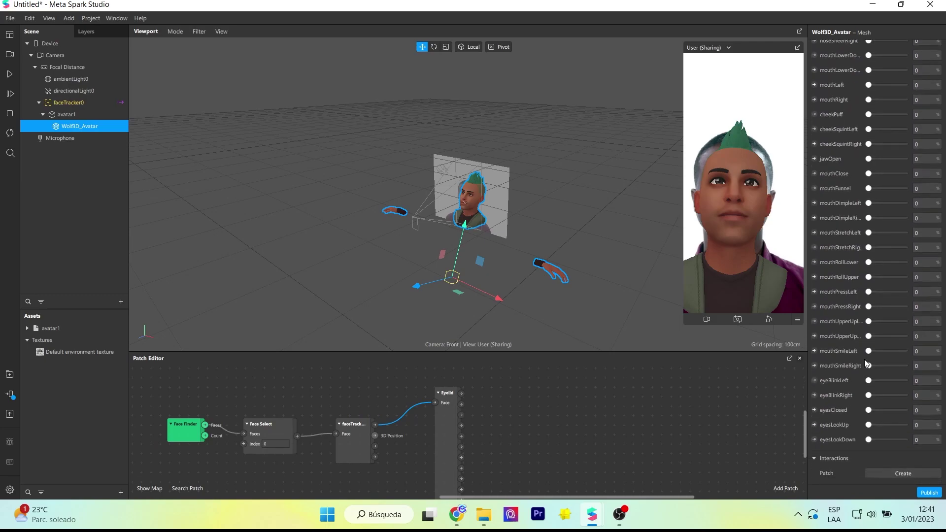
click(816, 383)
drag(503, 439, 647, 430)
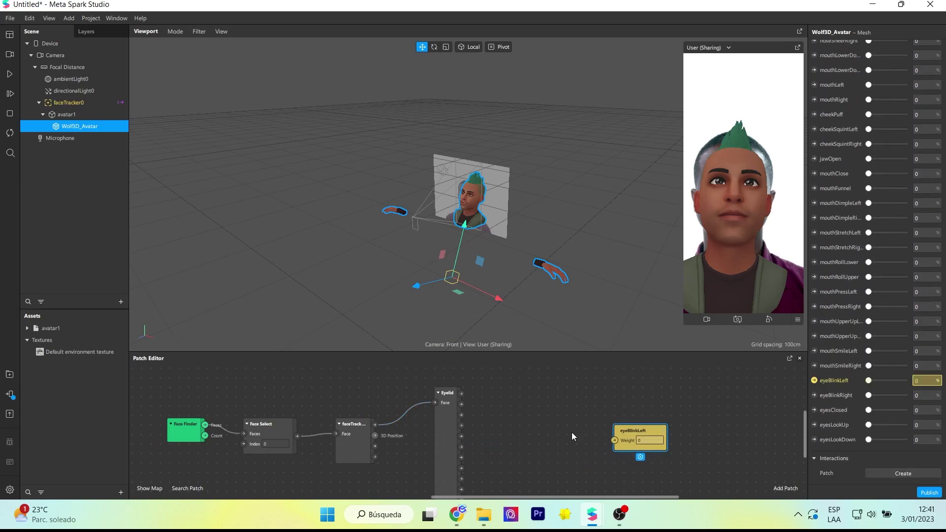
Create an eyeBlinkRight morph patch and place it below eyeBlinkLeft
scroll(571, 432, down, 1)
scroll(572, 432, down, 1)
scroll(571, 432, down, 1)
scroll(572, 432, down, 1)
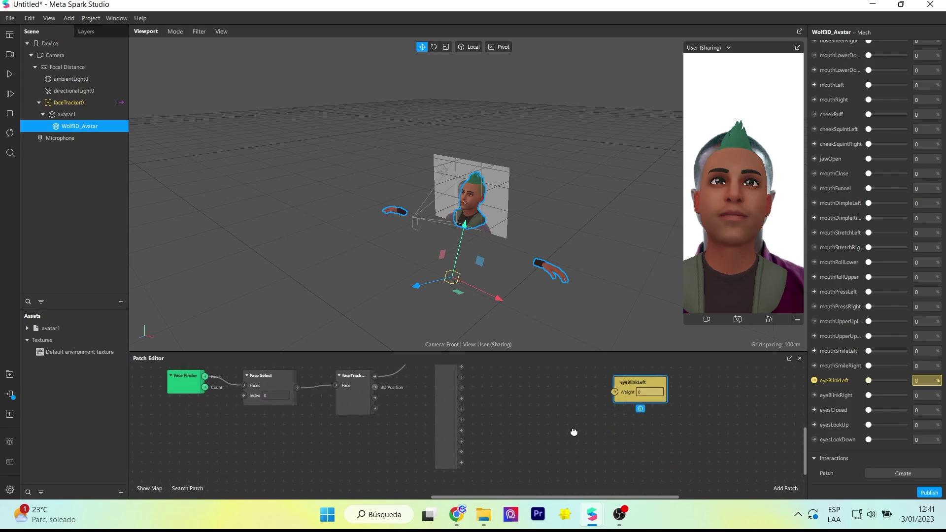
click(814, 395)
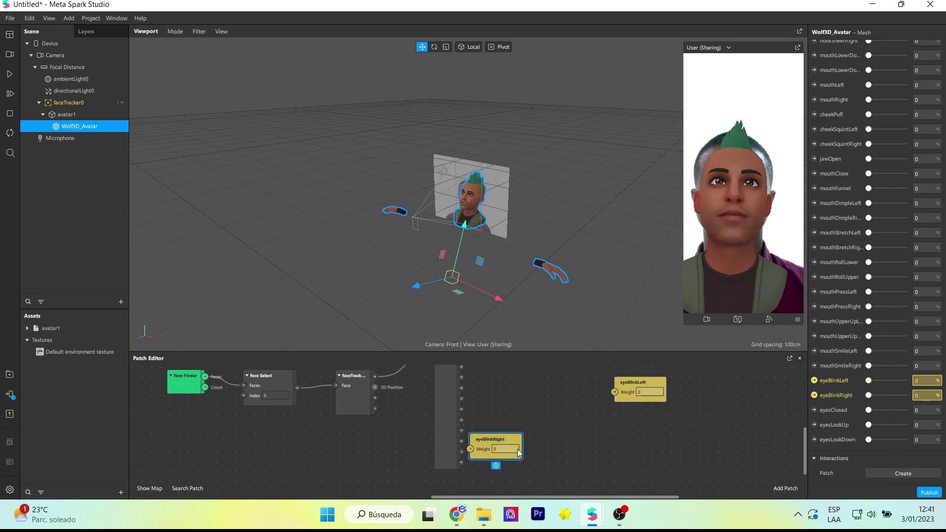
drag(504, 440, 648, 450)
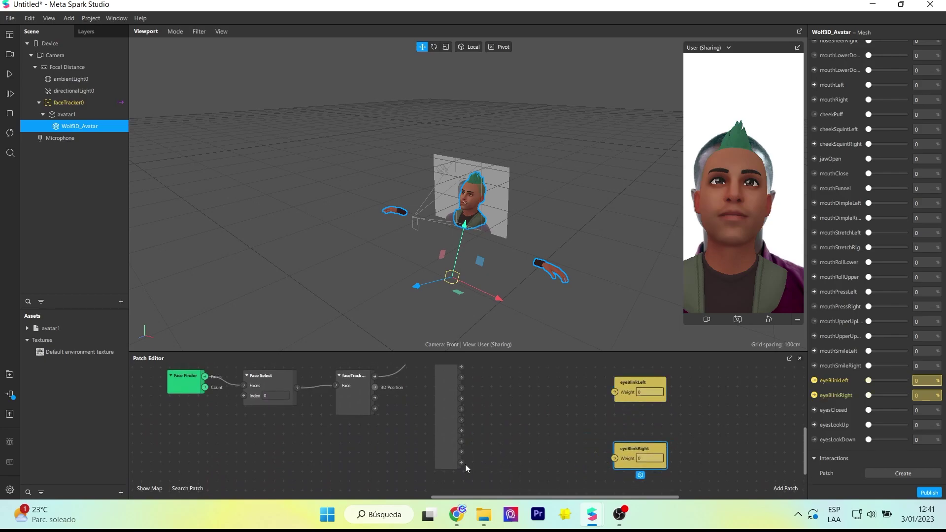
Wire Eyelid right and left openness into the blink patches' Weight inputs and preview blinking
drag(461, 462, 629, 456)
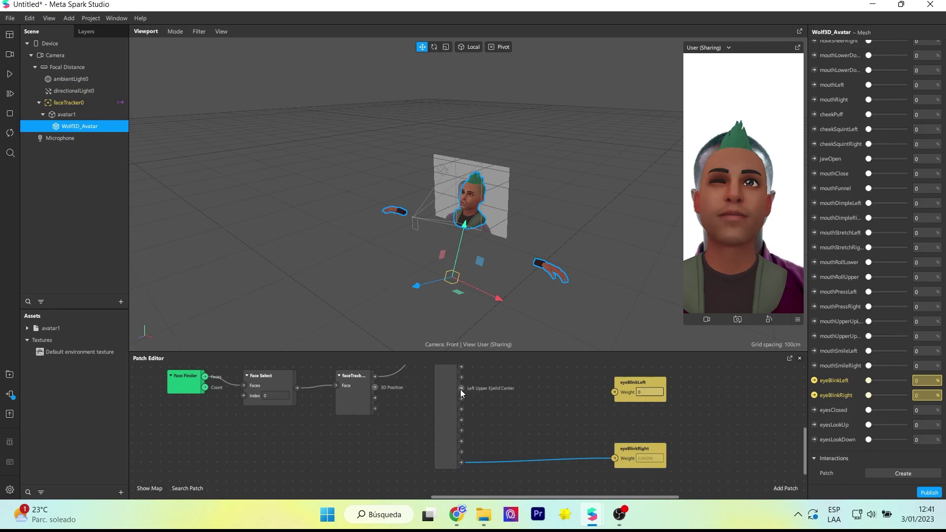
drag(463, 398, 614, 392)
click(8, 74)
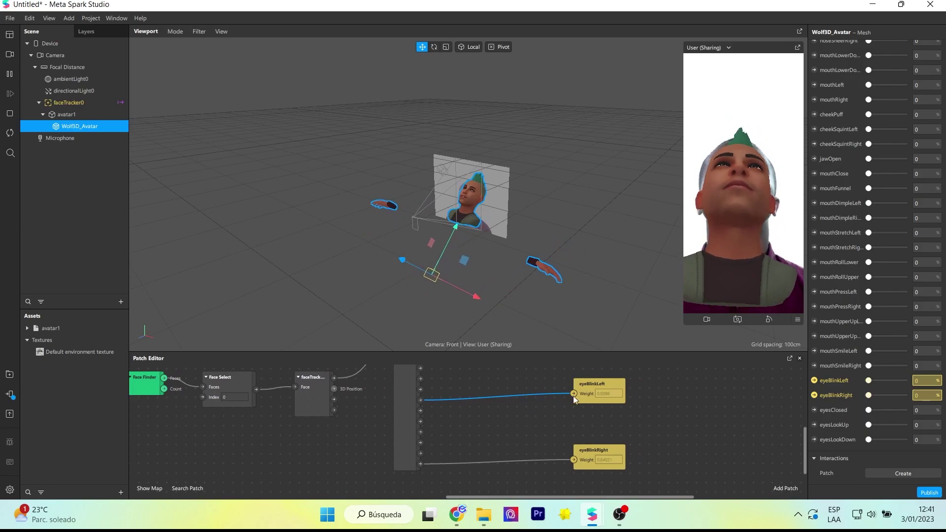
drag(613, 380, 641, 370)
drag(598, 452, 645, 454)
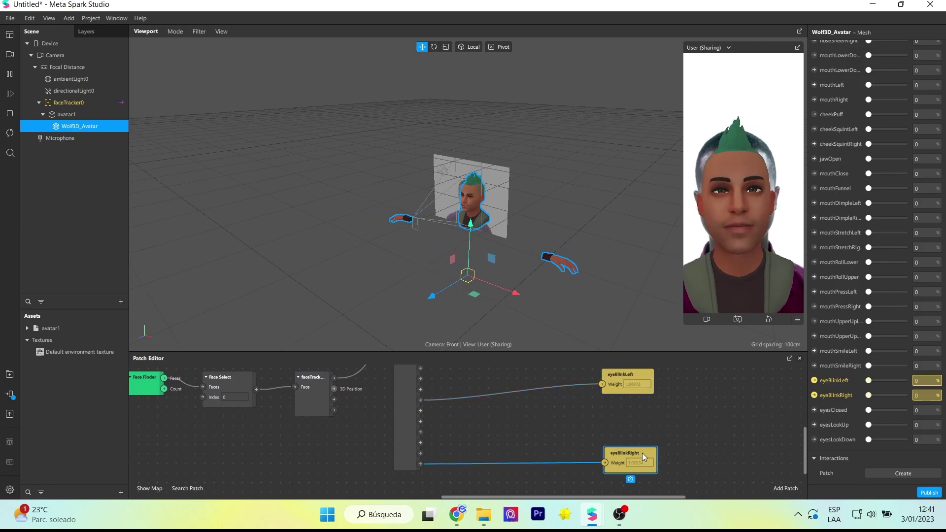
Add a Subtract patch between the eyelid outputs and eyeBlinkLeft
double_click(533, 430)
text(sub)
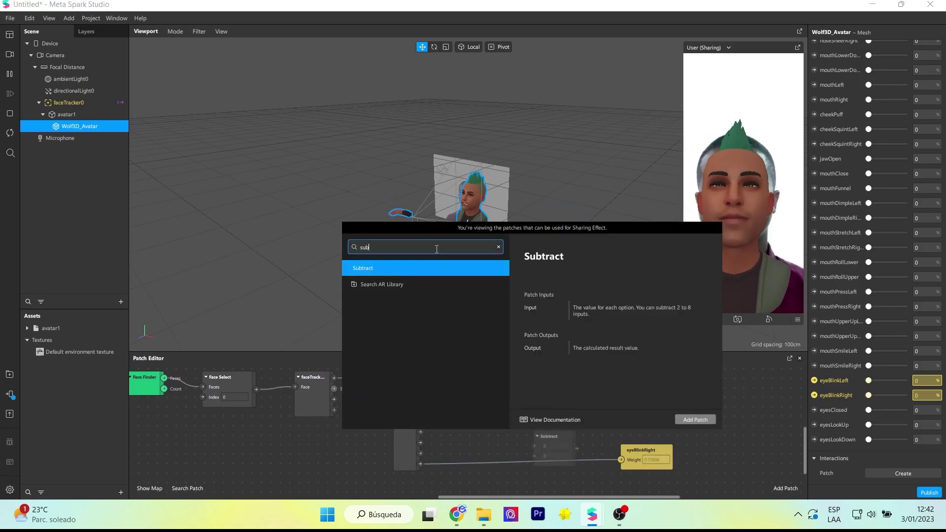
key(Return)
drag(553, 443, 470, 391)
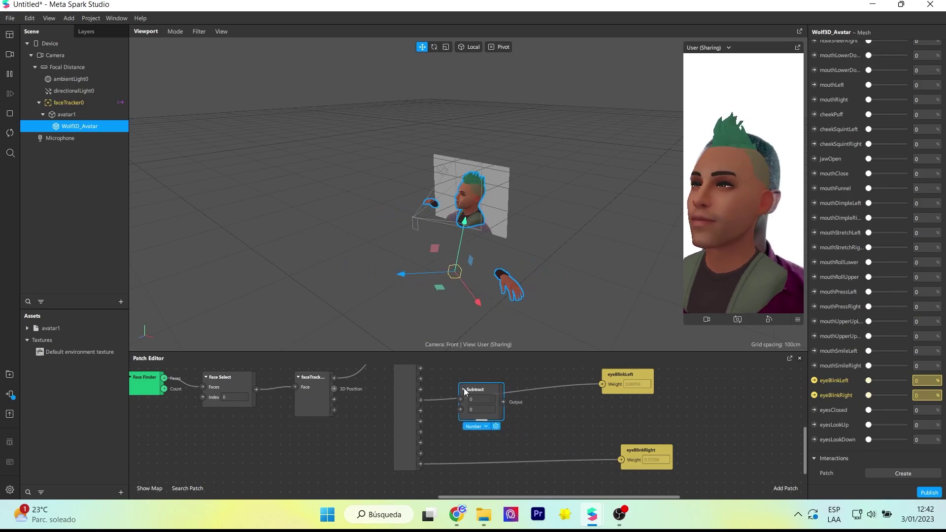
click(556, 431)
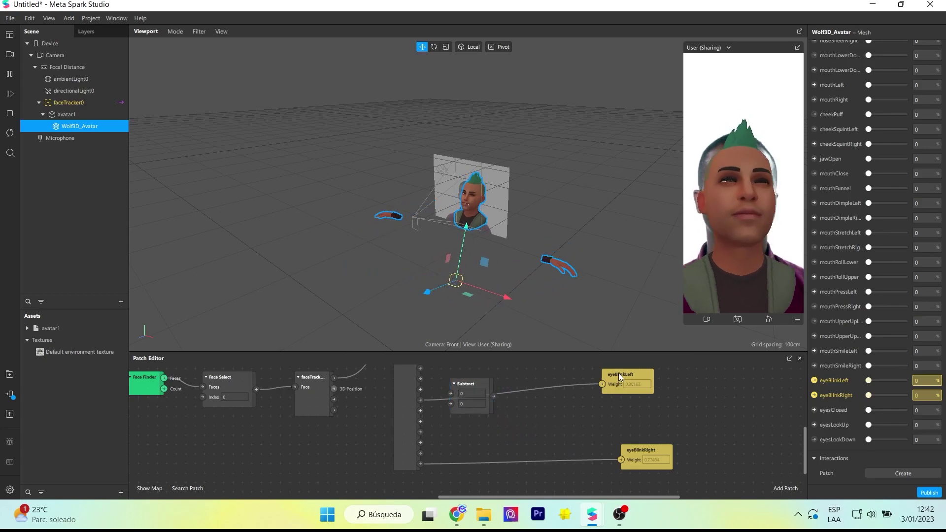
Add an Exponential Smoothing patch to the blink graph
double_click(569, 410)
text(expo)
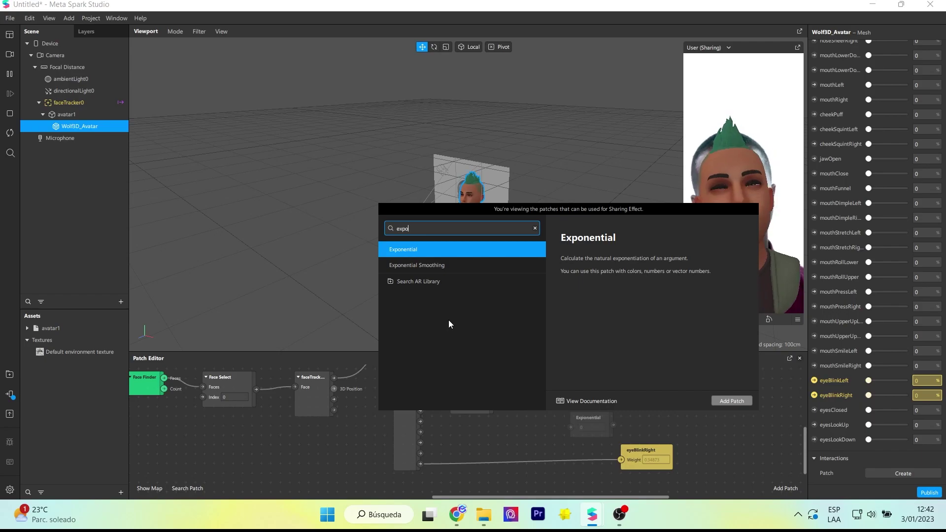
click(417, 265)
click(729, 400)
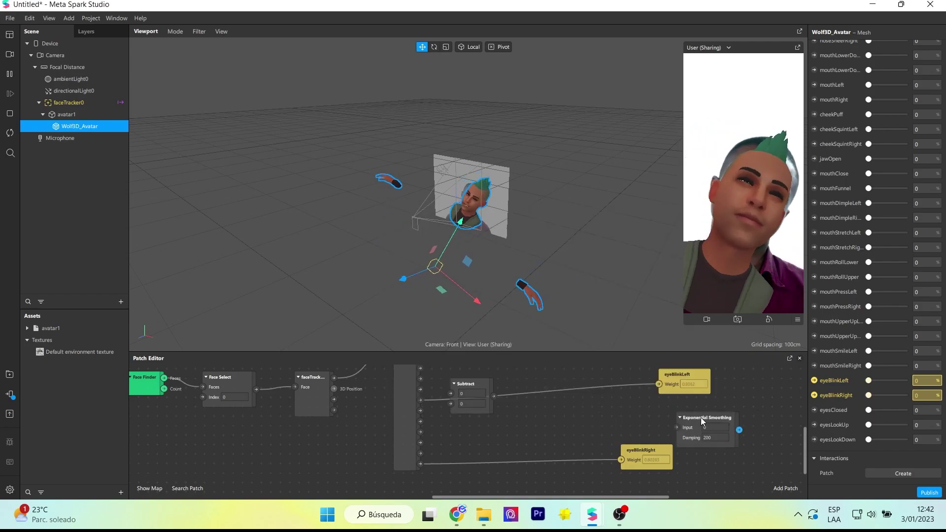
Chain left eyelid openness through Subtract (first input 1) and Exponential Smoothing into eyeBlinkLeft
drag(694, 419, 563, 386)
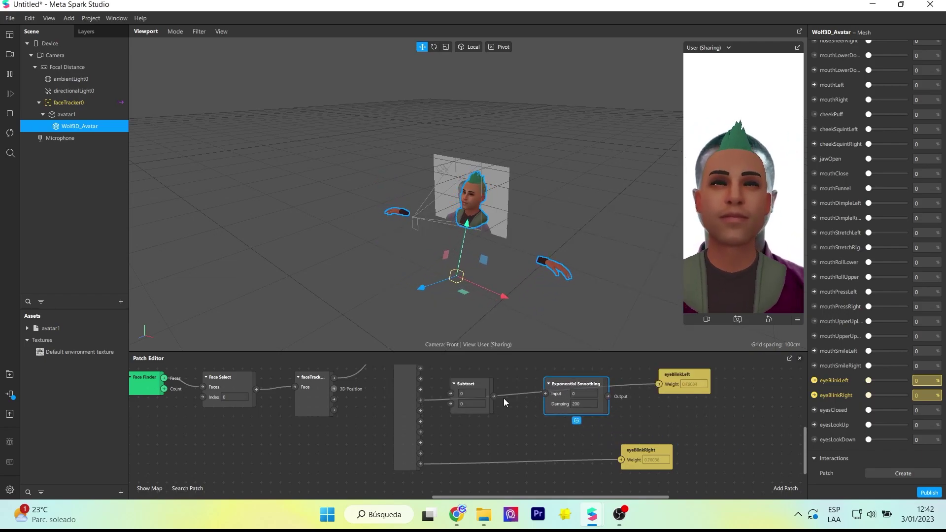
drag(494, 396, 545, 394)
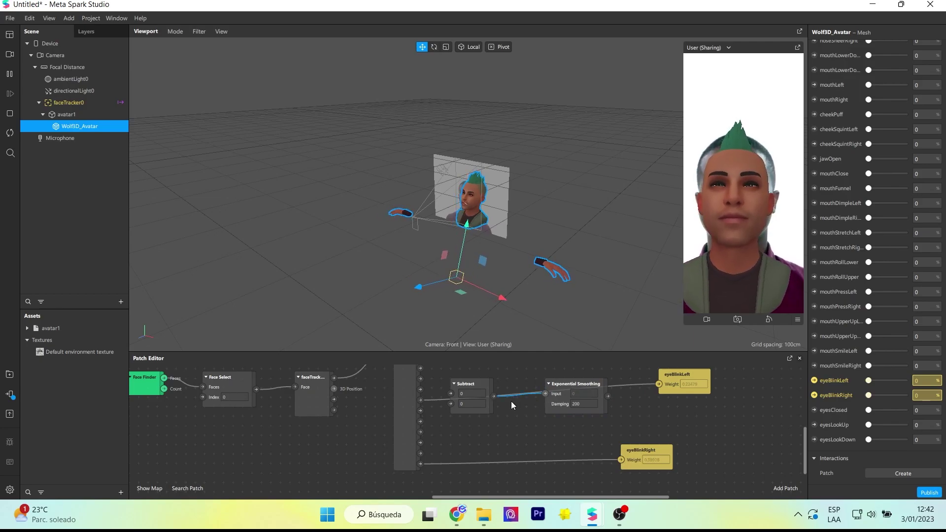
click(478, 394)
text(1)
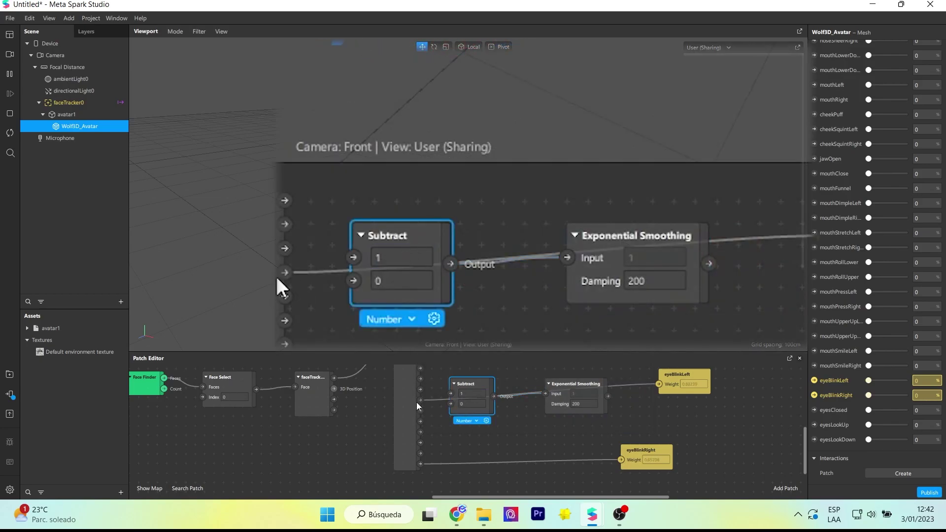
drag(420, 399, 451, 404)
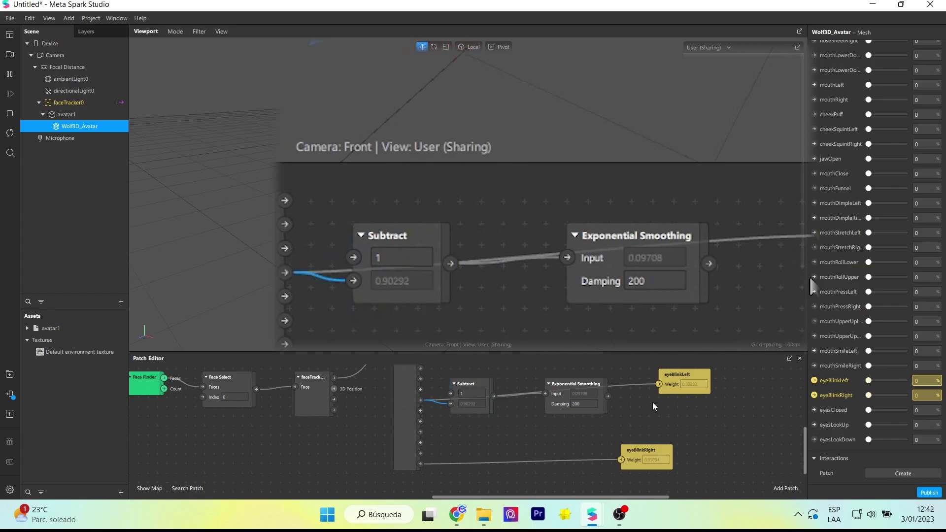
click(587, 403)
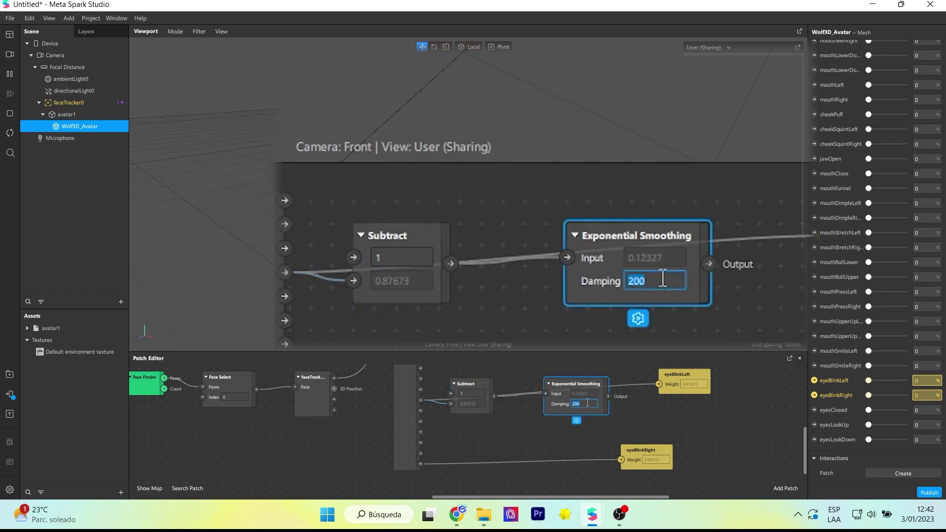
text(50)
drag(607, 397, 659, 385)
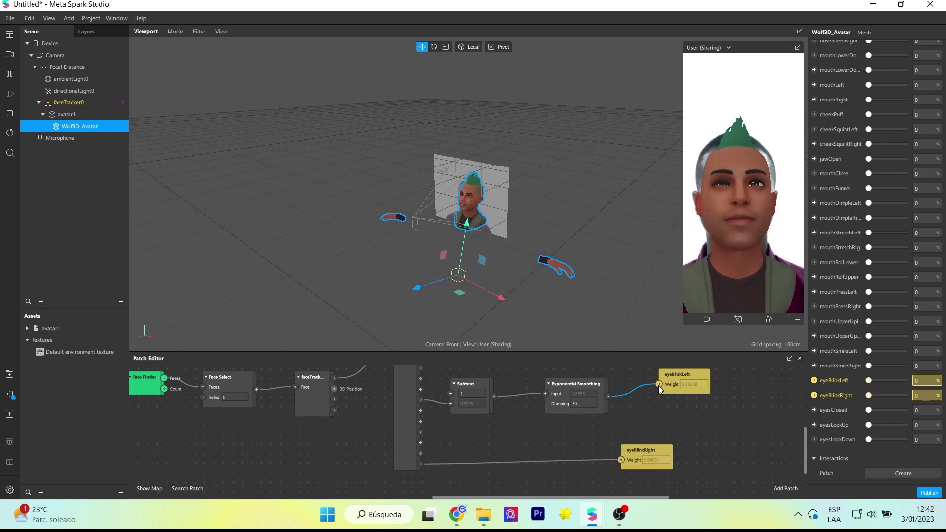
Set smoothing Damping to 200, then duplicate the Subtract/Smoothing pair to drive eyeBlinkRight
click(576, 404)
text(200)
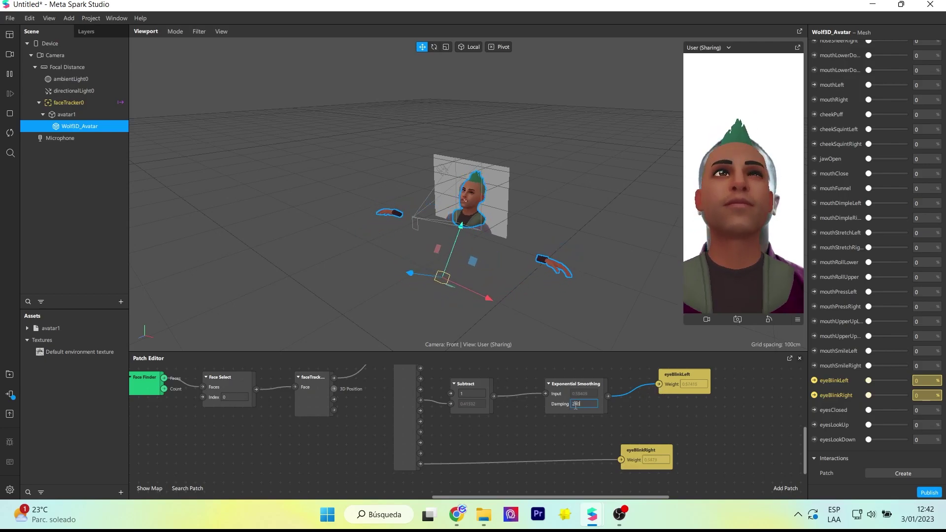
key(ctrl+v)
drag(554, 415, 488, 433)
drag(655, 452, 729, 452)
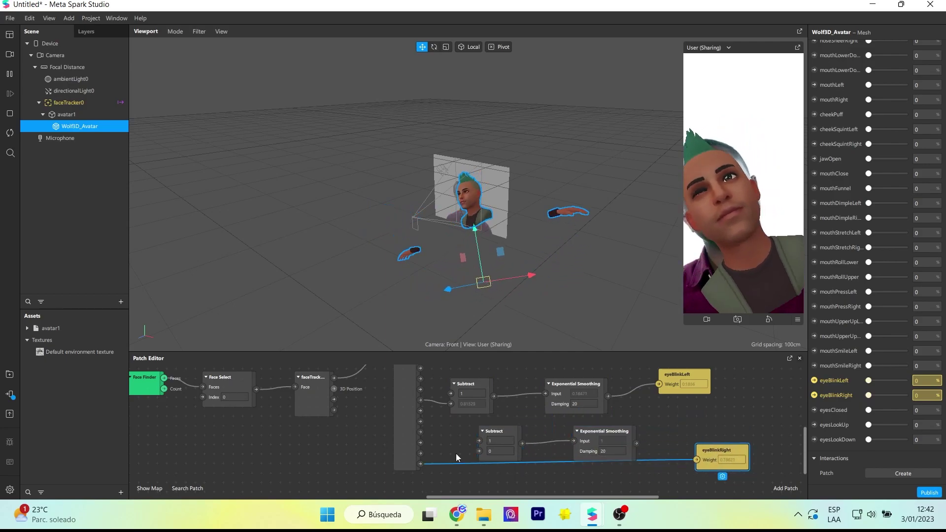
mouse_move(420, 464)
mouse_down()
mouse_move(487, 456)
mouse_move(475, 440)
mouse_up()
drag(592, 431, 563, 441)
click(584, 460)
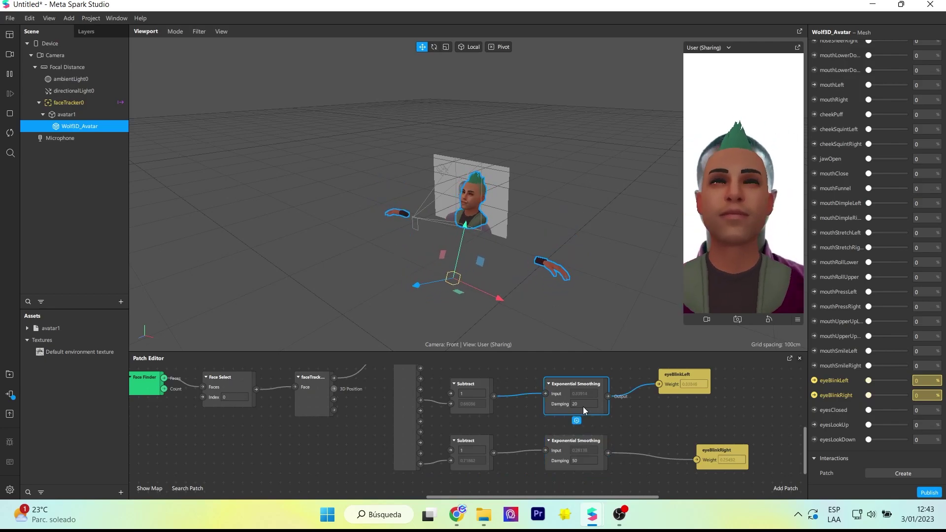
text(50)
scroll(582, 403, up, 3)
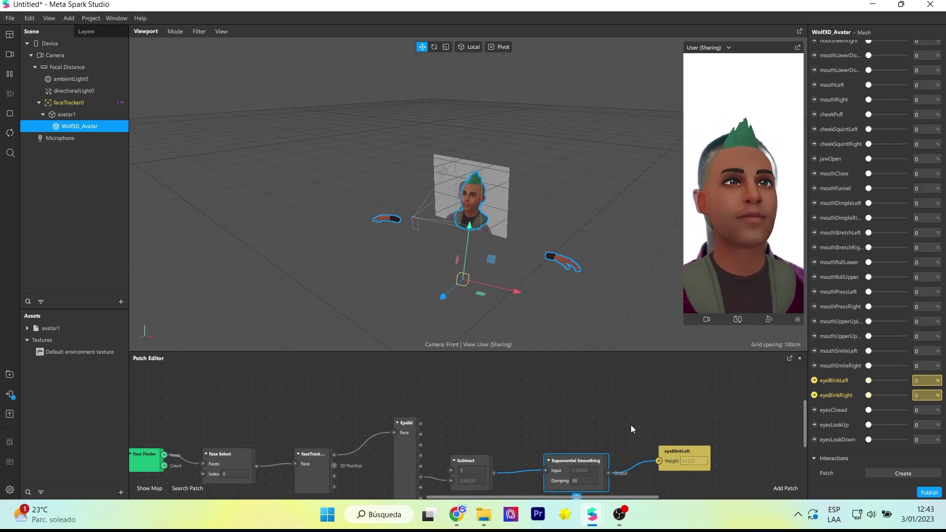
Add a Mouth Open patch and link the tracked face to it
right_click(403, 388)
text(mout)
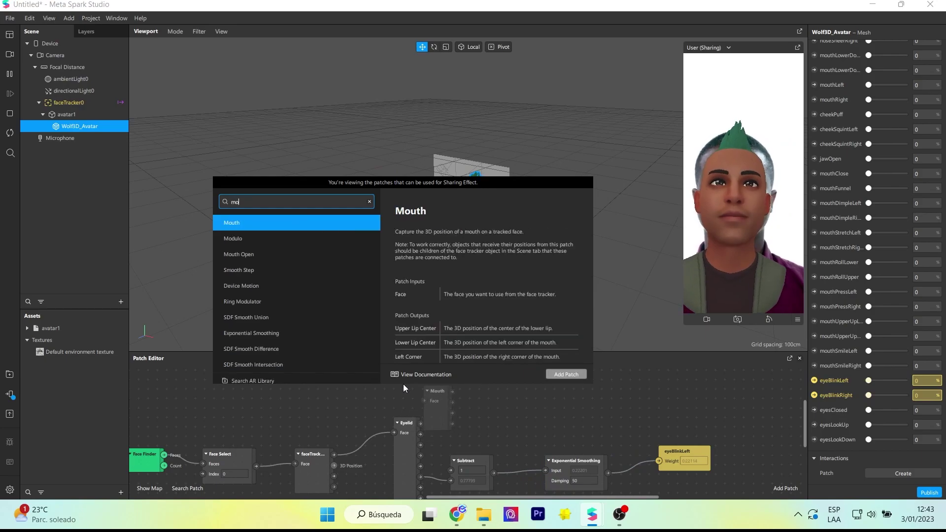
click(284, 238)
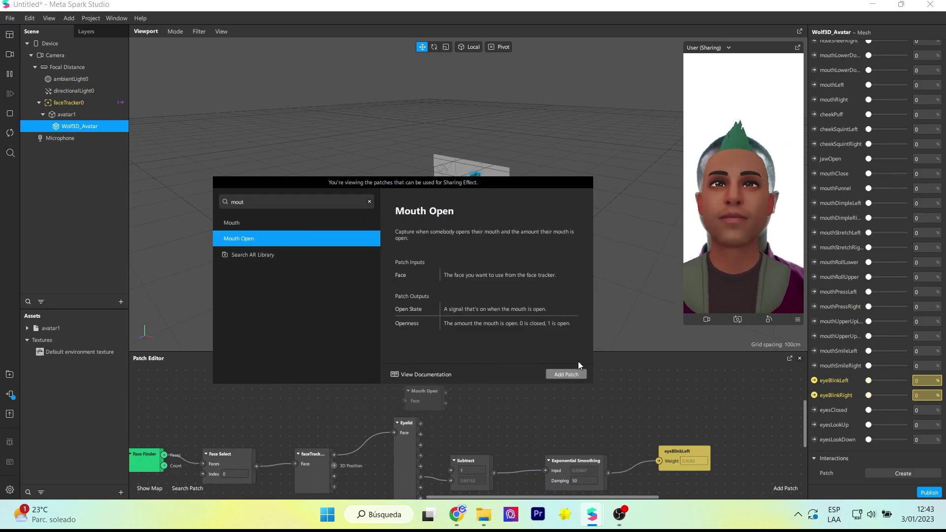
click(566, 374)
drag(334, 455, 405, 400)
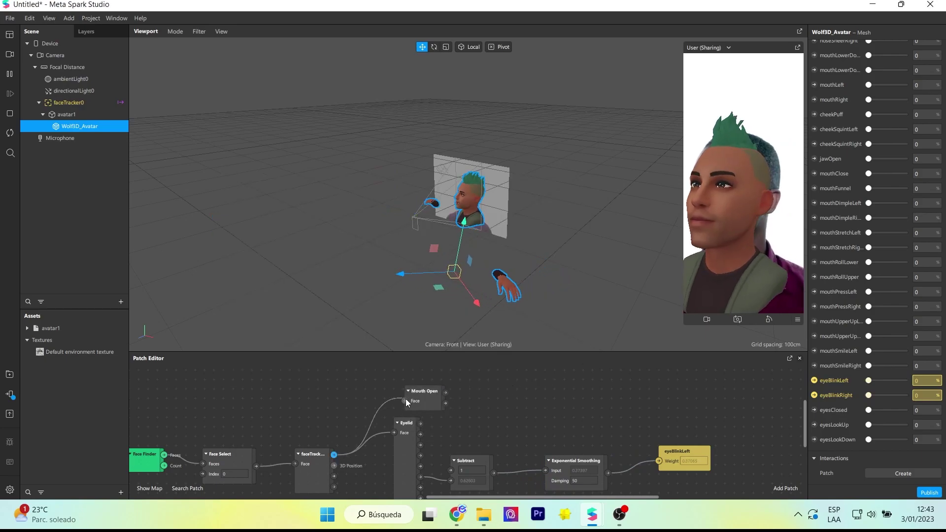
click(410, 383)
Add a Multiply patch fed by mouth openness, with its second factor set to 2
click(486, 386)
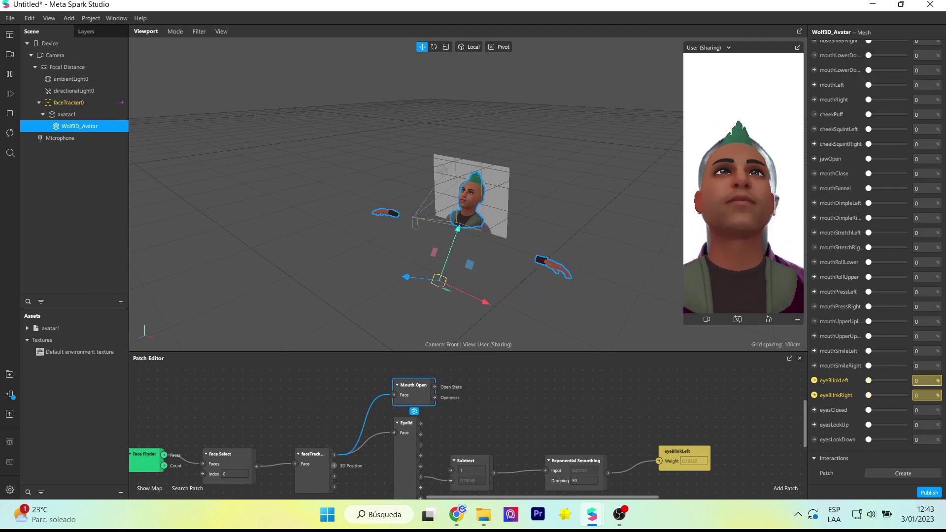
double_click(487, 386)
text(mult)
key(Return)
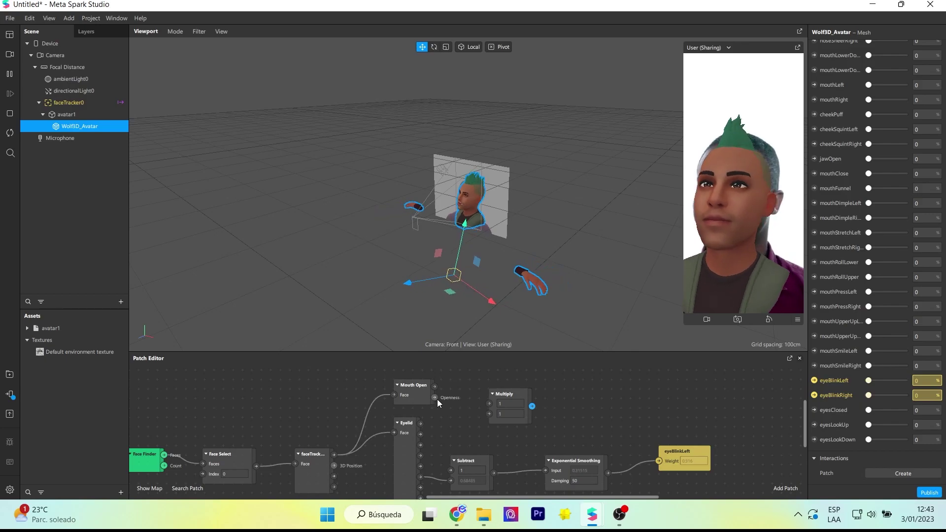
drag(435, 398, 489, 404)
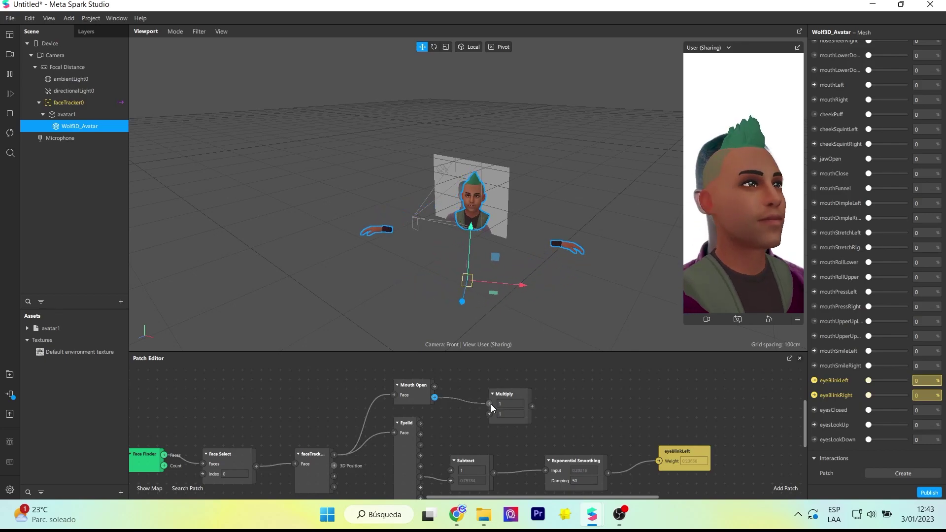
click(510, 414)
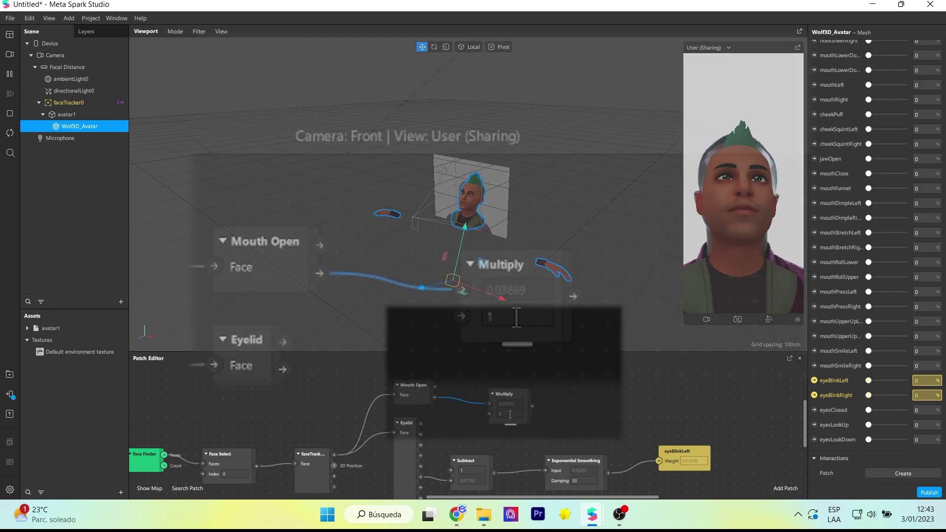
text(2)
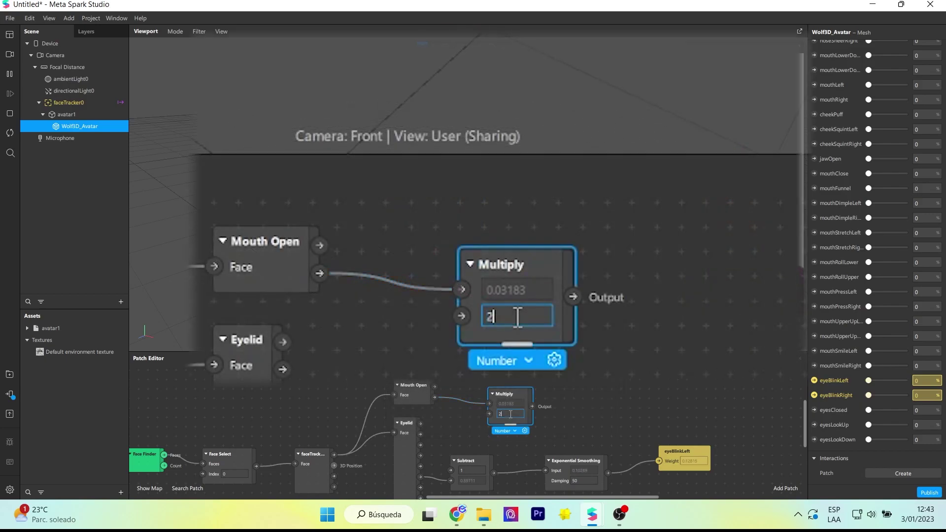
Add Exponential Smoothing after Multiply and set its Damping to 30
drag(636, 404, 546, 407)
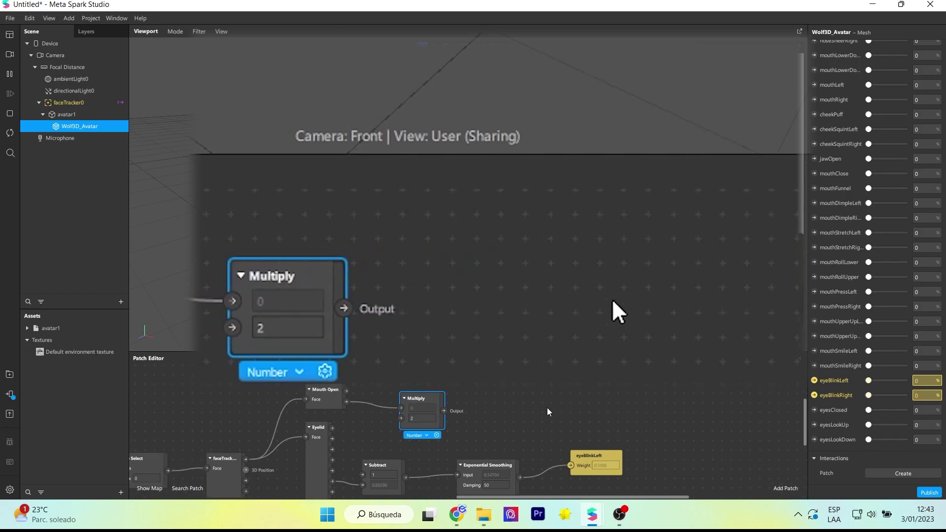
double_click(547, 407)
text(exponential)
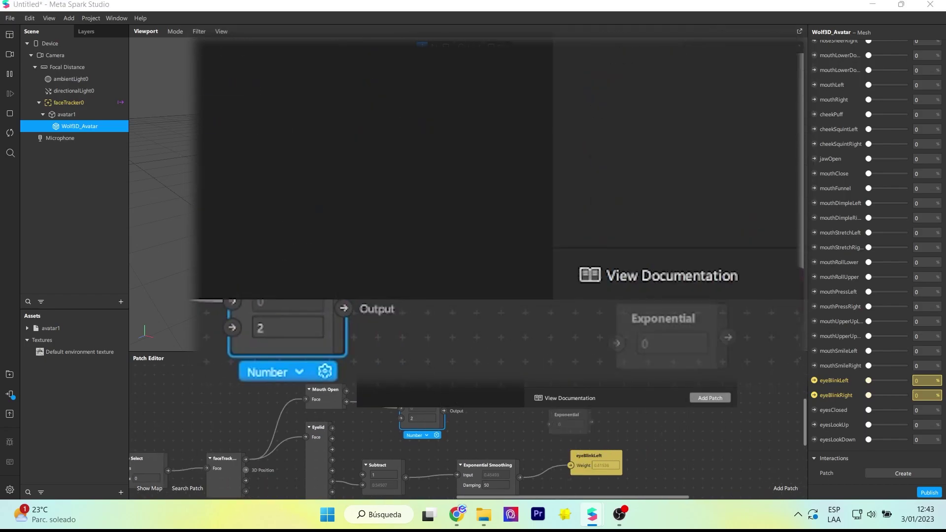
click(710, 398)
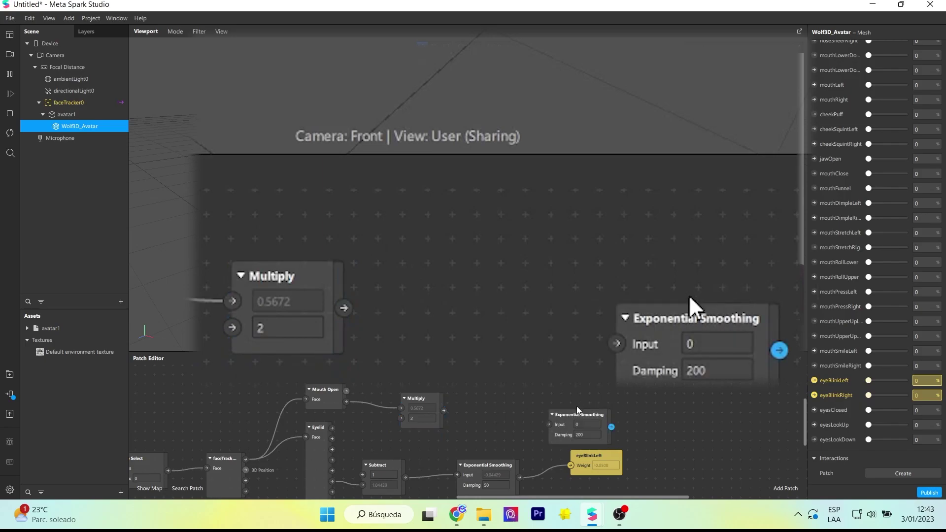
drag(564, 411, 510, 388)
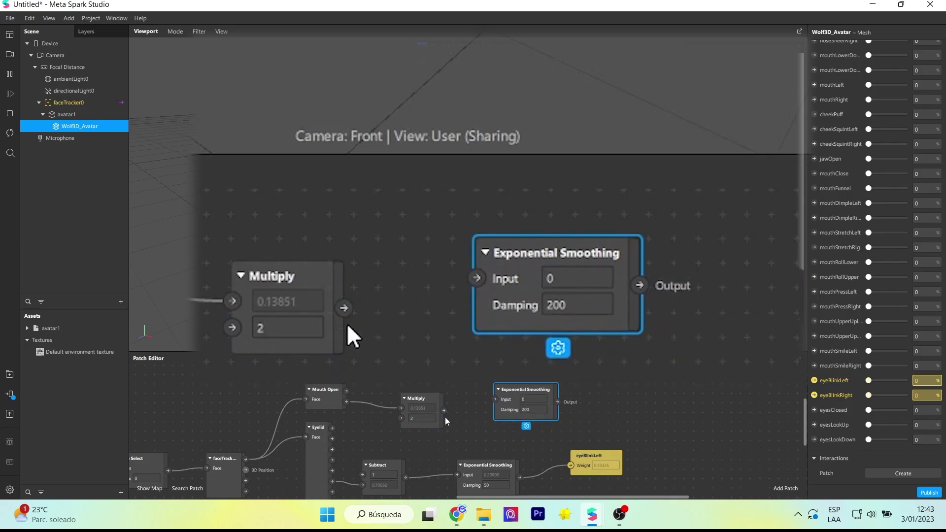
drag(445, 410, 496, 399)
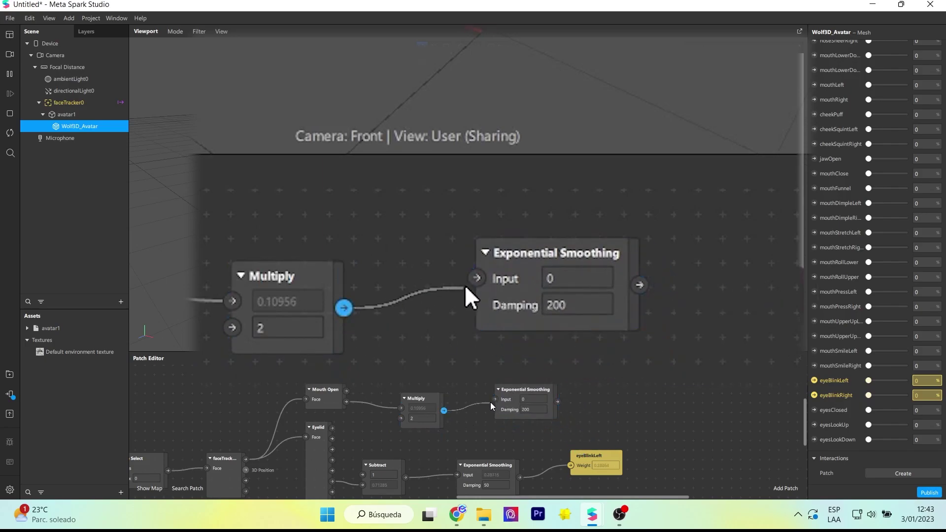
double_click(538, 410)
text(30)
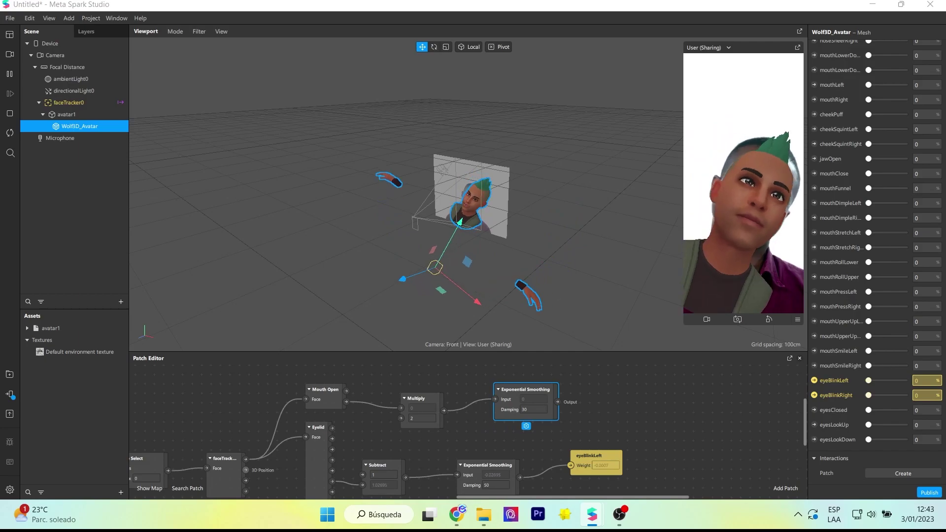
Expose jawOpen as a patch and connect the smoothed mouth openness to its Weight
click(814, 159)
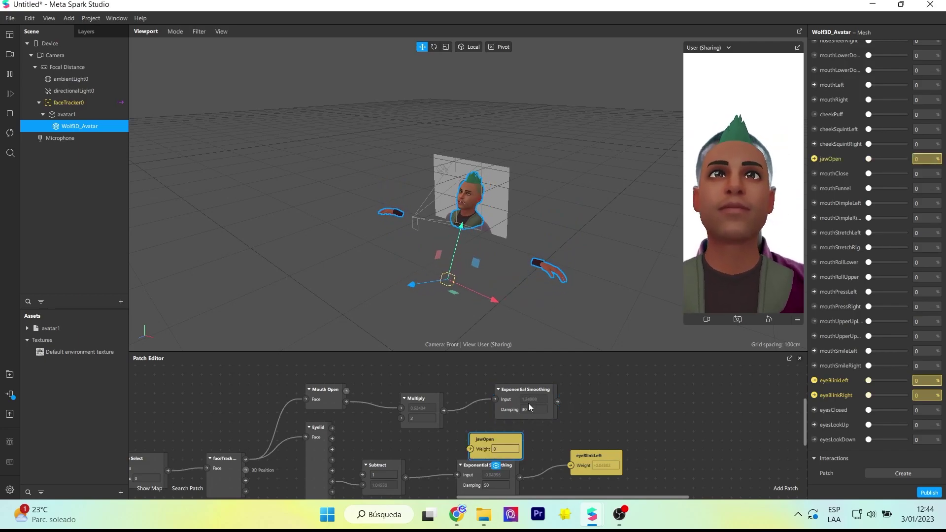
drag(497, 440, 655, 390)
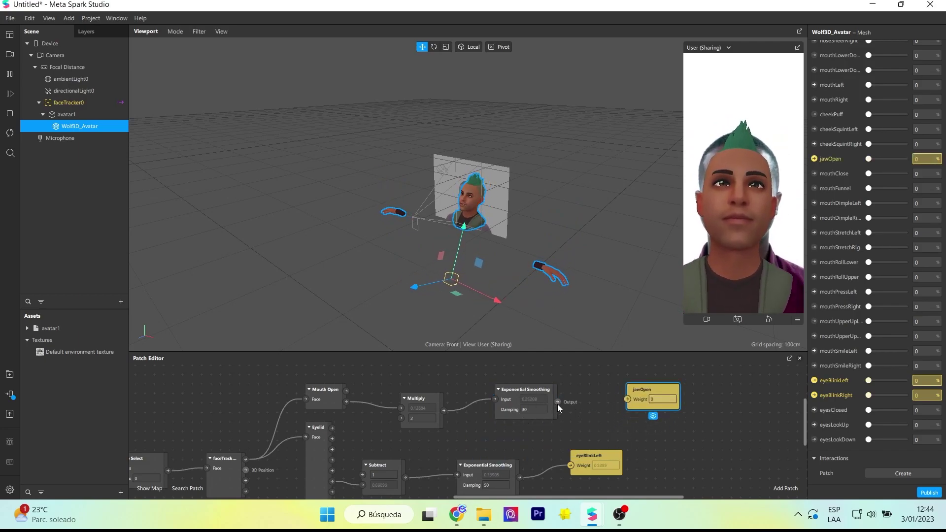
drag(557, 401, 627, 398)
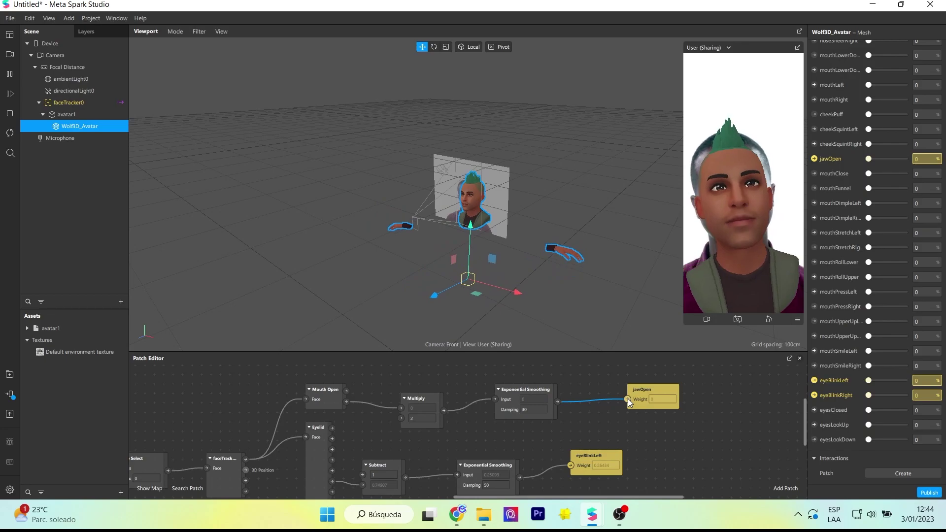
scroll(628, 398, up, 1)
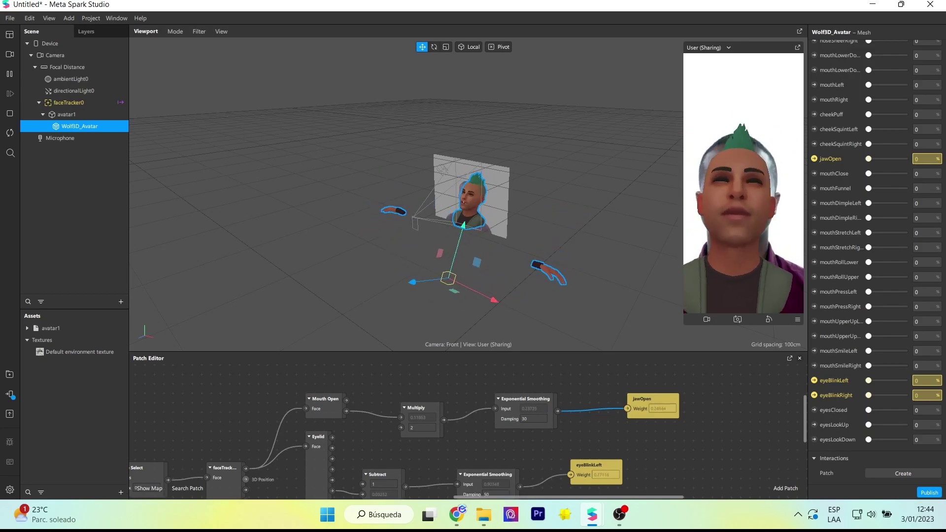
drag(414, 352, 414, 294)
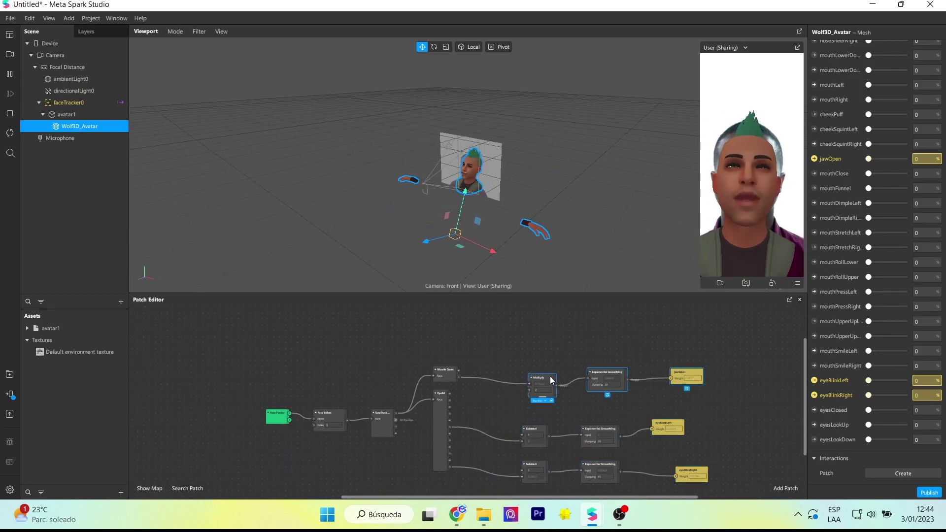
click(416, 357)
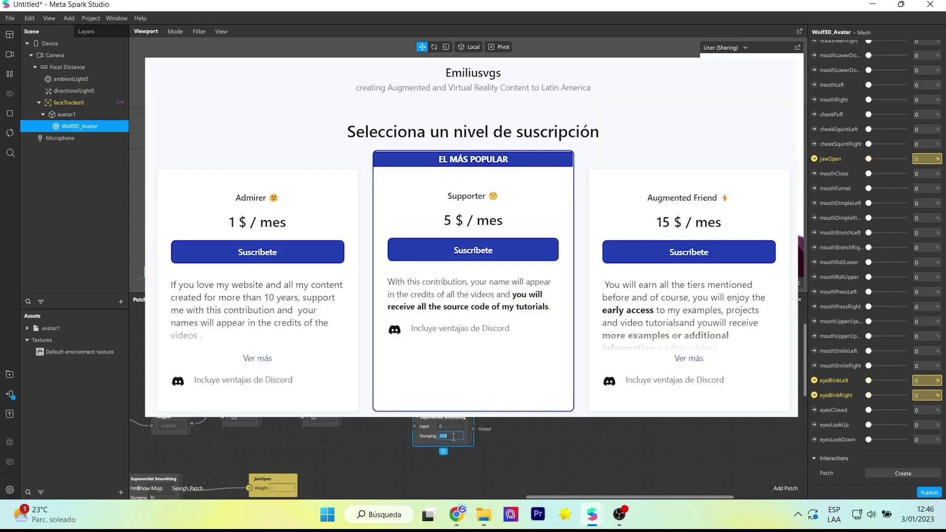
Scroll the patch graph to bring the mouth patch chain into view
scroll(866, 330, up, 3)
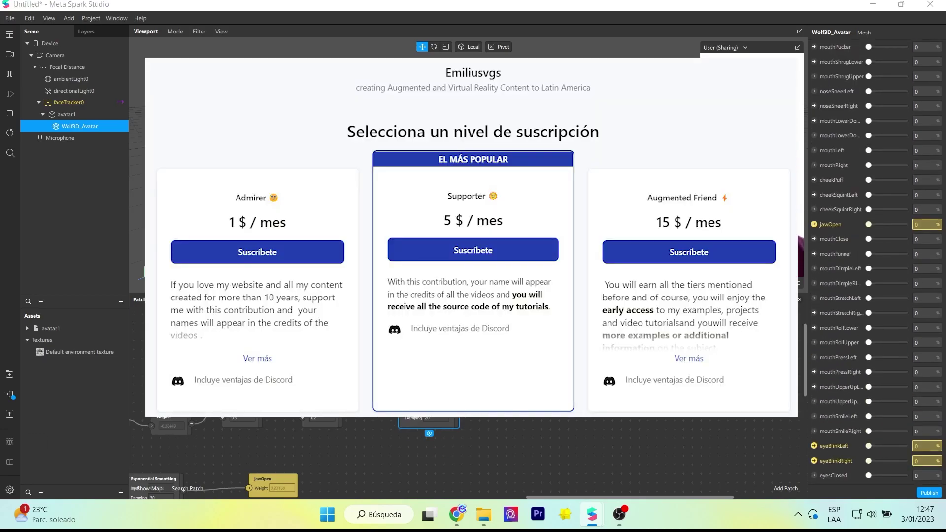
scroll(858, 344, up, 10)
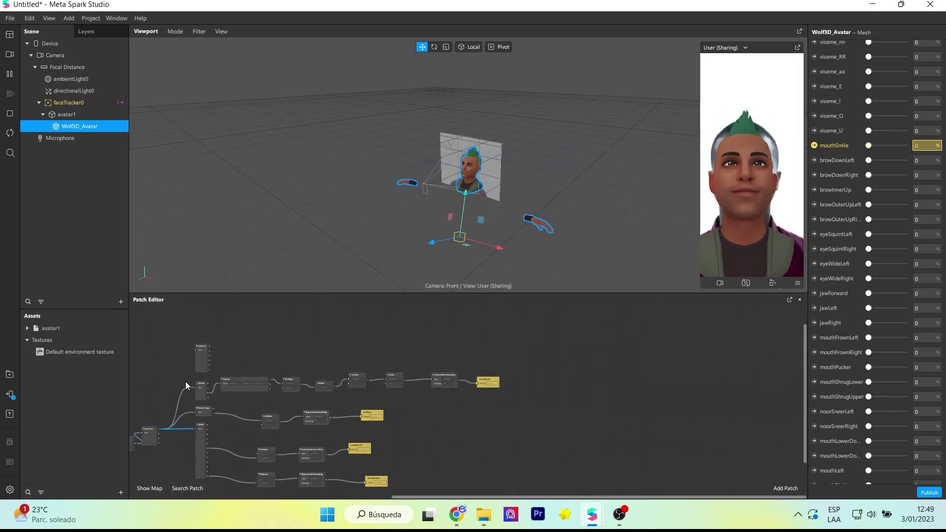
Copy-paste patches near the mouthSmile chain and expose browInnerUp as a patch
drag(185, 382, 350, 387)
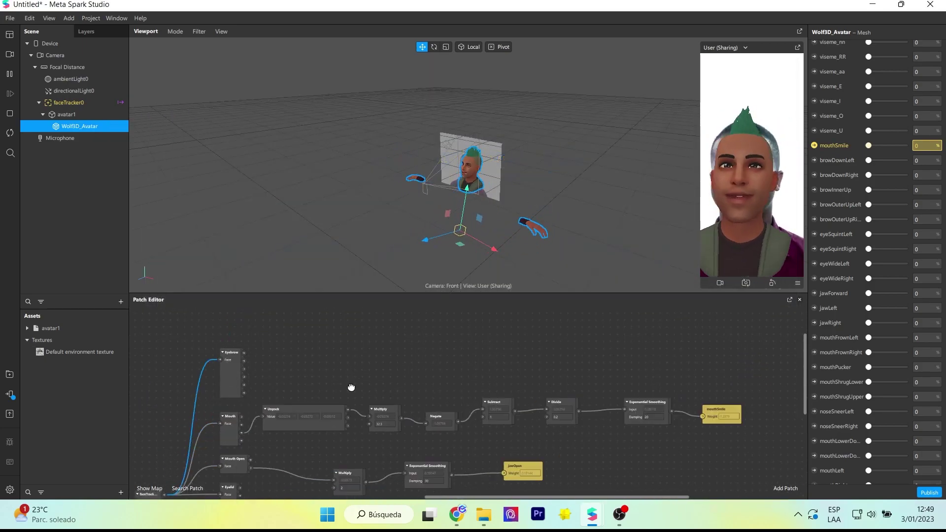
scroll(351, 387, up, 2)
key(ctrl+c)
key(ctrl+v)
drag(294, 376, 325, 423)
scroll(815, 316, up, 3)
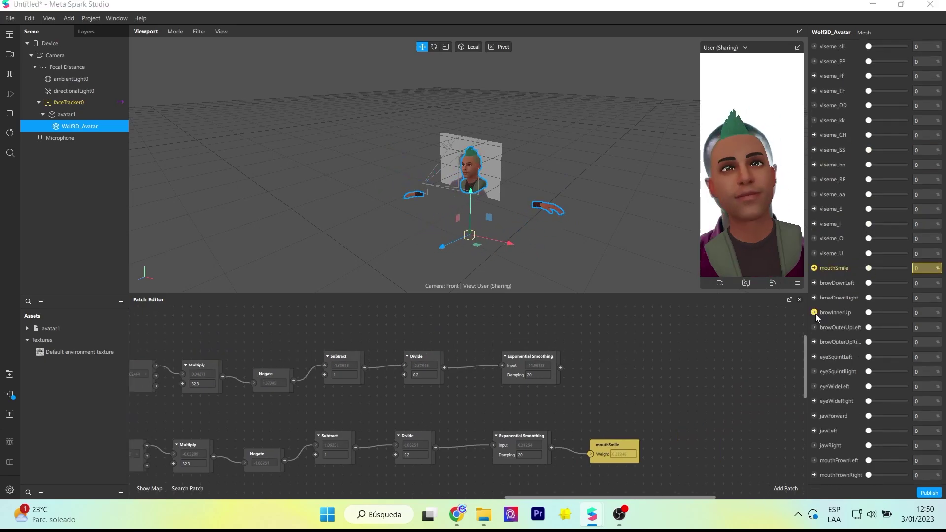
click(813, 313)
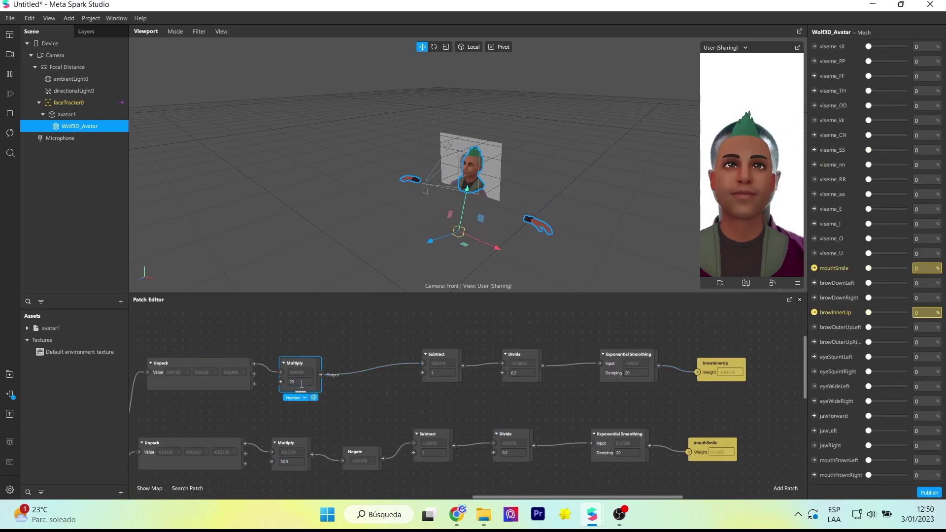
Raise the eyebrow Multiply factor from 20 to 25, then revisit it for adjustment
scroll(337, 397, up, 2)
double_click(316, 392)
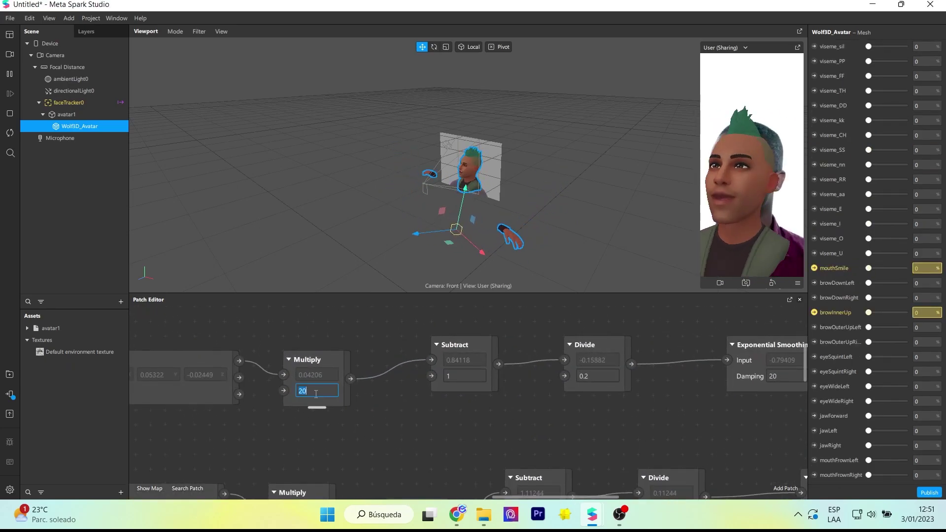
text(25)
key(Return)
scroll(315, 394, down, 5)
scroll(538, 344, up, 4)
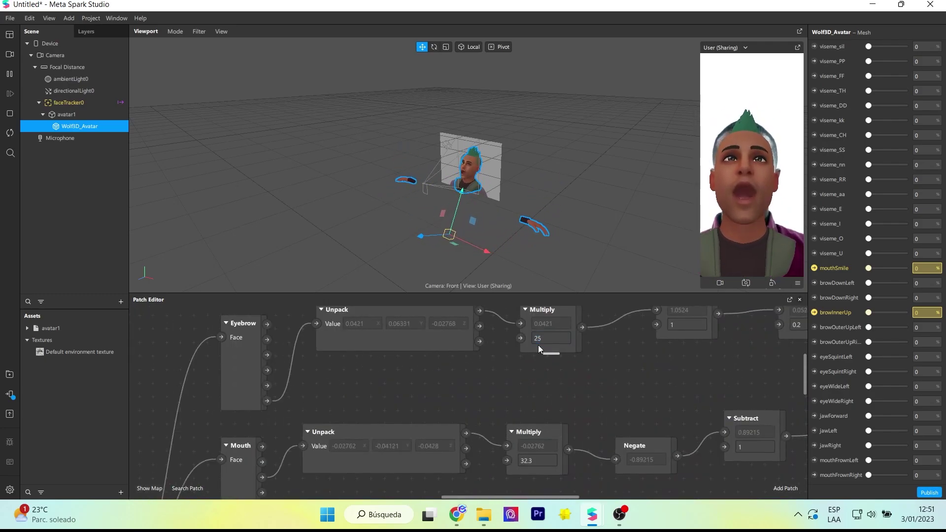
click(540, 347)
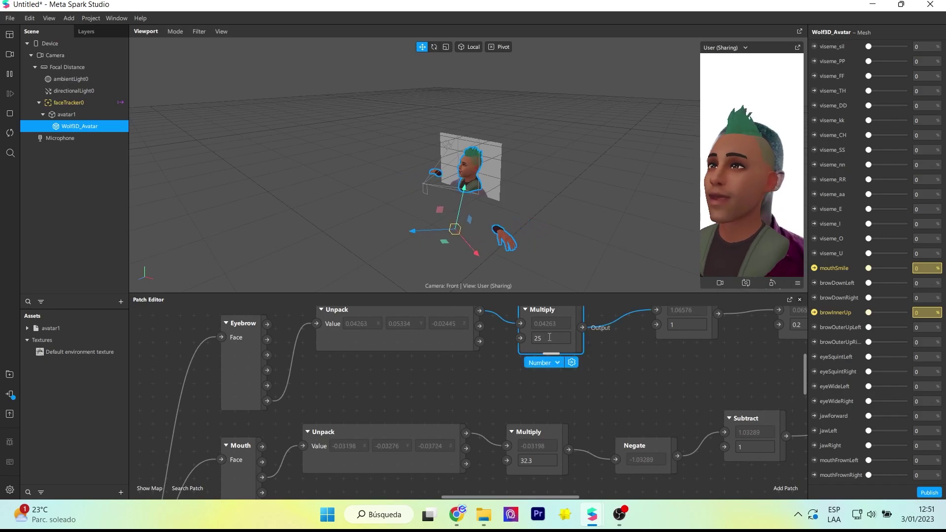
scroll(553, 336, up, 2)
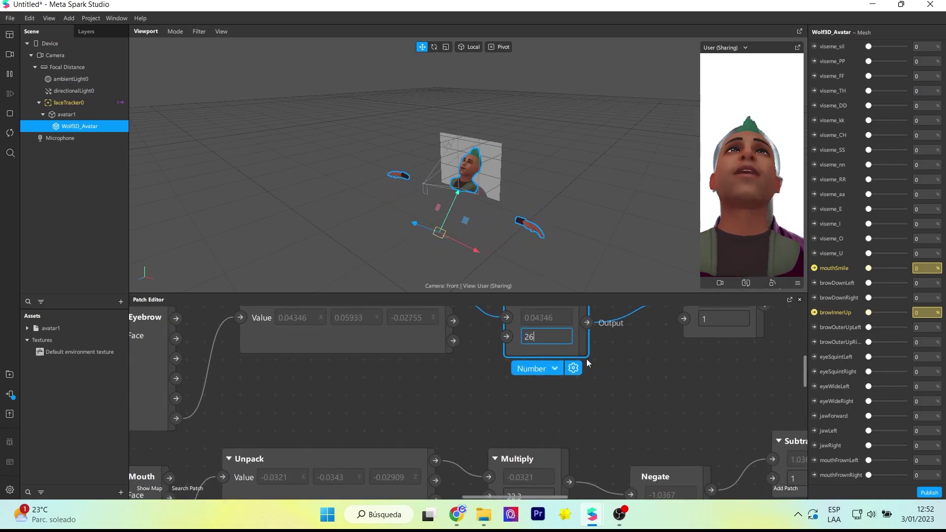